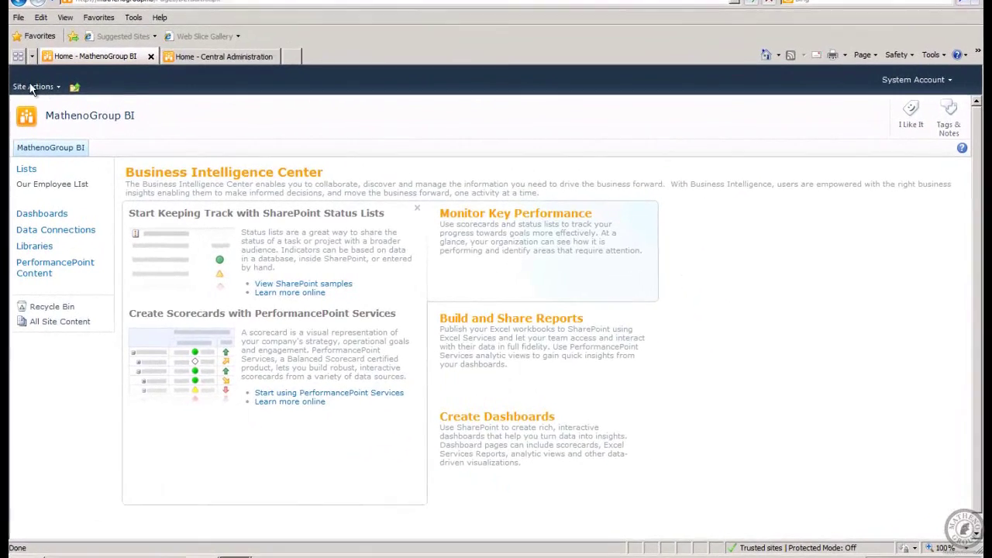
# Open the MathenoGroup BI site in SharePoint Designer and create a new external content type named Student Orders
pyautogui.click(23, 83)
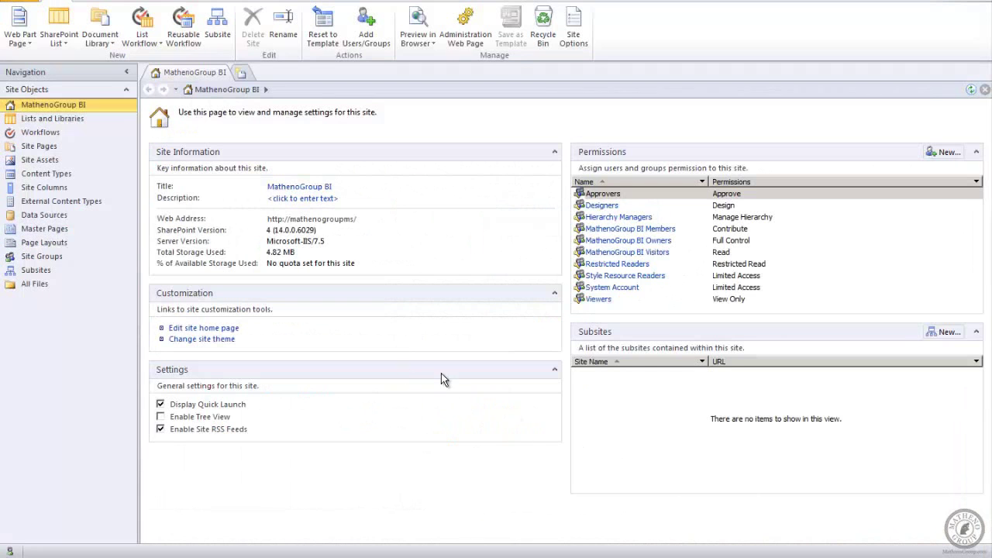
pyautogui.click(39, 203)
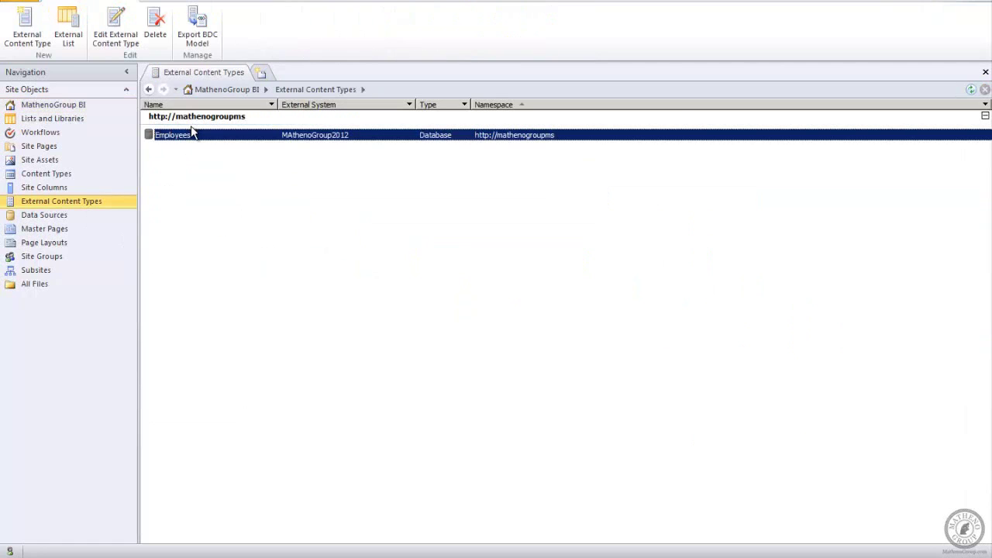
pyautogui.click(31, 29)
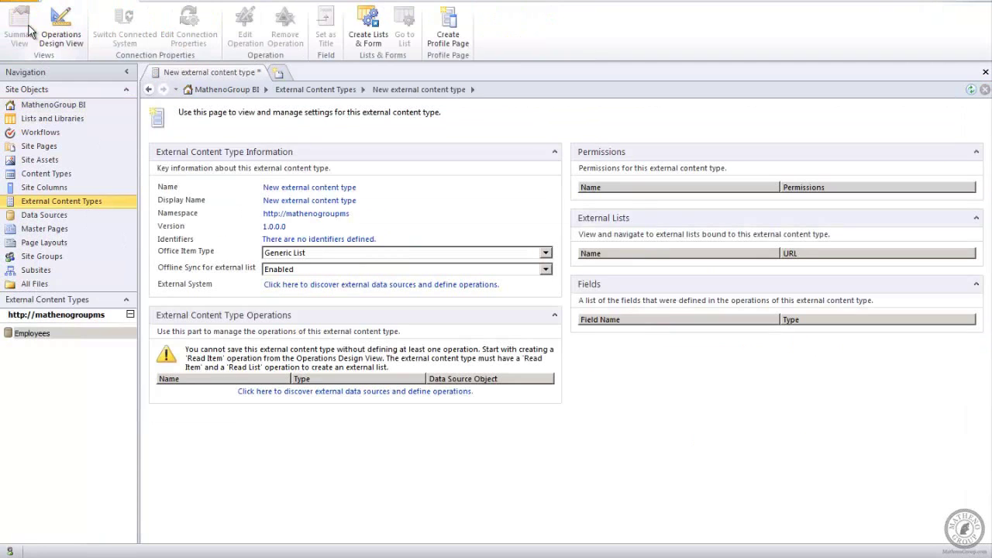
pyautogui.click(294, 189)
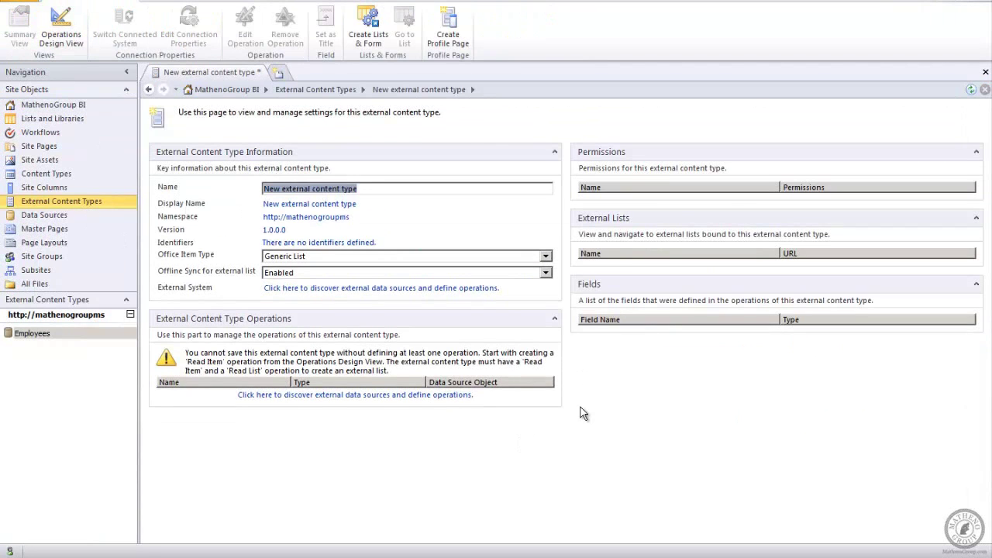
pyautogui.write('Stude')
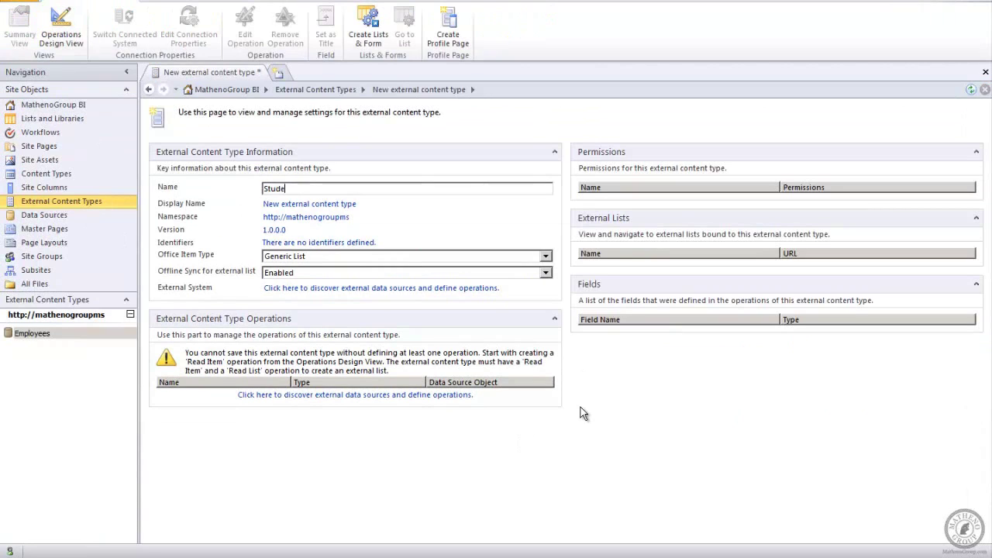
pyautogui.write('nt Orders')
# Open the external data source discovery for Student Orders and delete the Demo connection
pyautogui.click(330, 287)
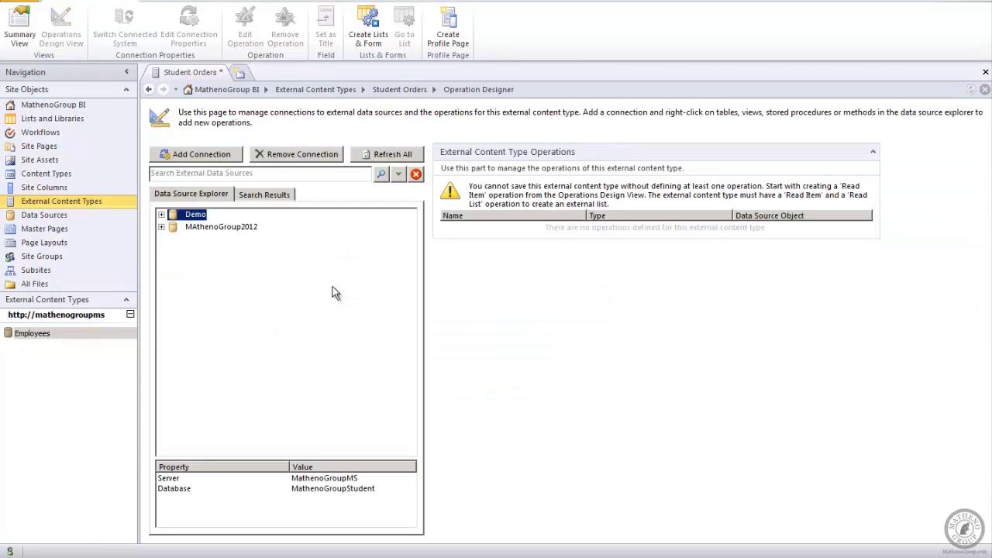
pyautogui.rightClick(193, 215)
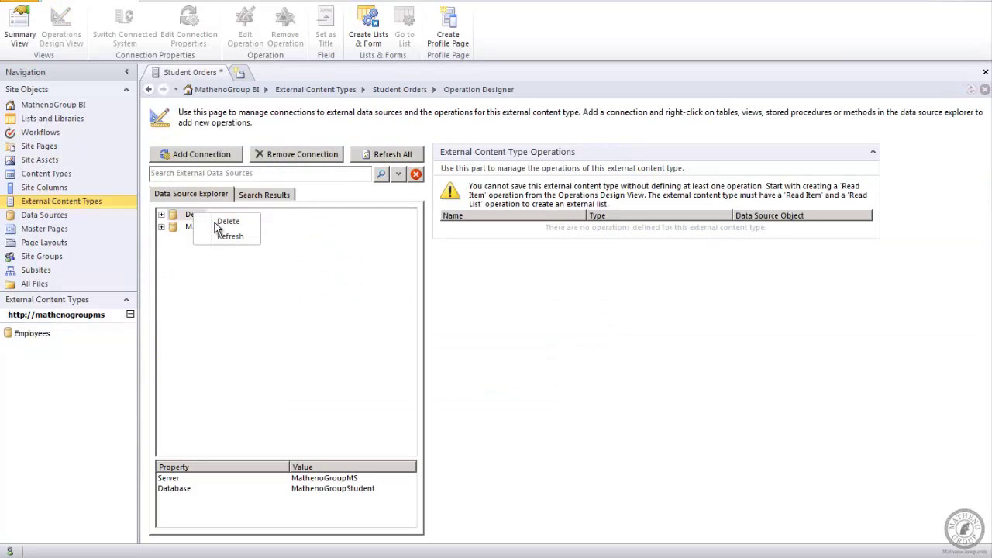
pyautogui.click(229, 222)
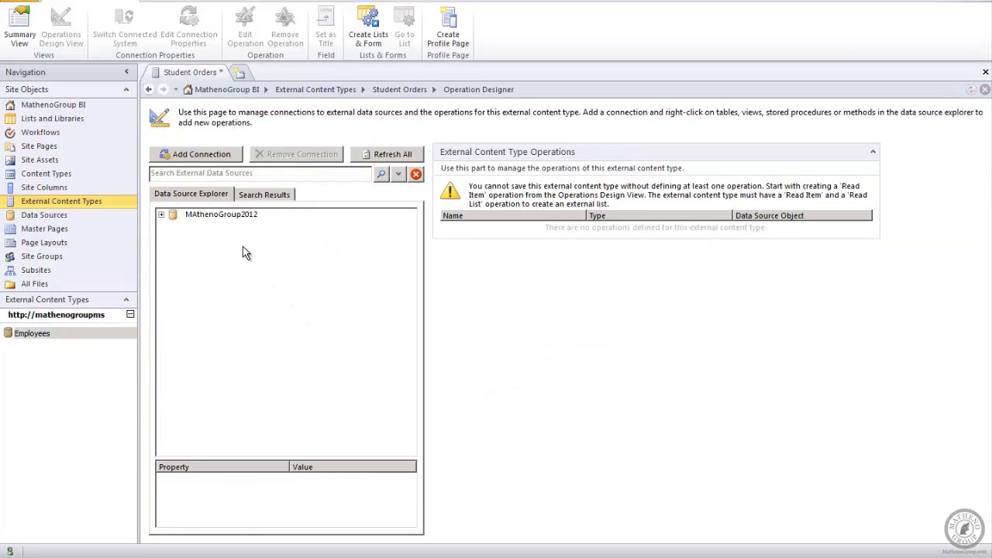
# Add a SQL Server connection named Student DAtabase to MAthenoGroupStudent on MathenoGroupMS, connecting with the user's identity
pyautogui.click(214, 157)
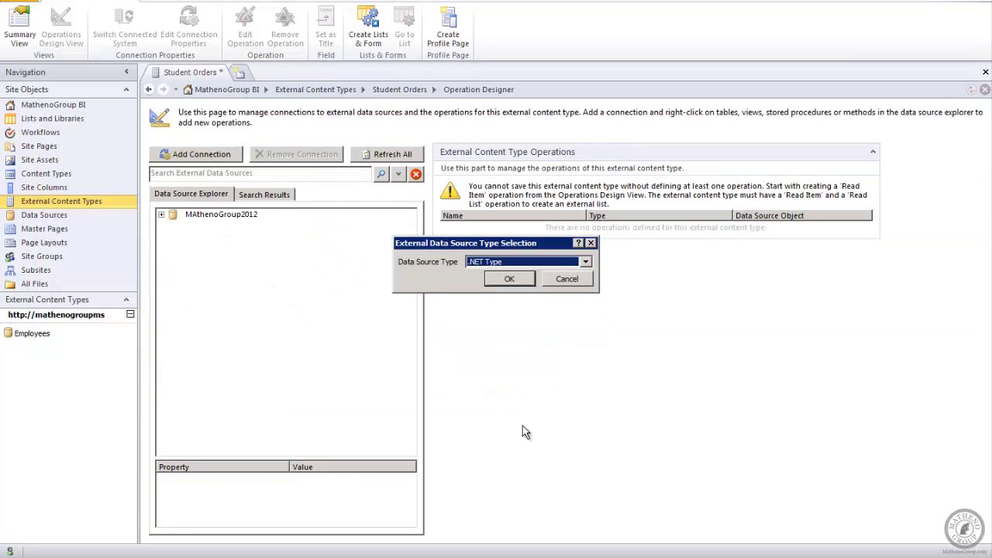
pyautogui.click(585, 262)
pyautogui.click(527, 287)
pyautogui.click(504, 280)
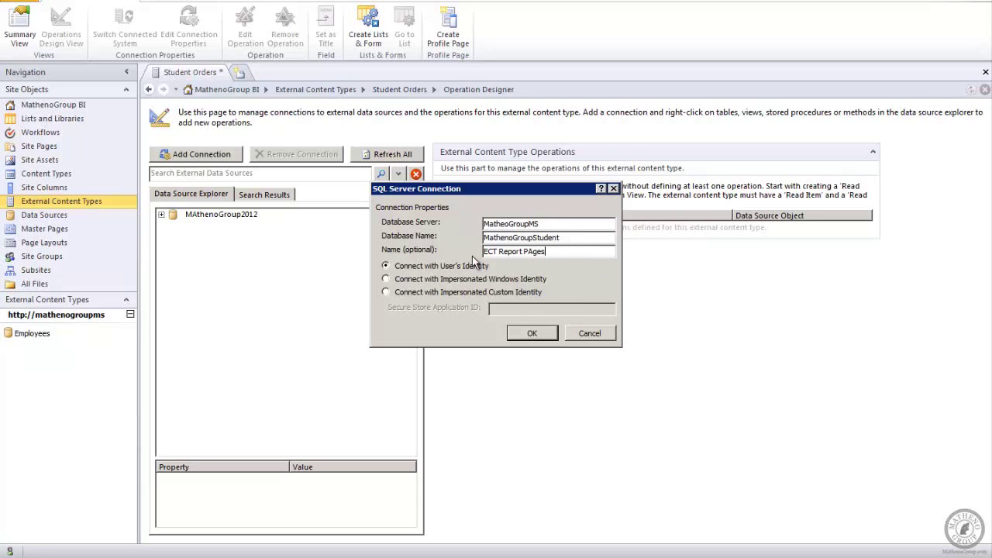
pyautogui.click(532, 333)
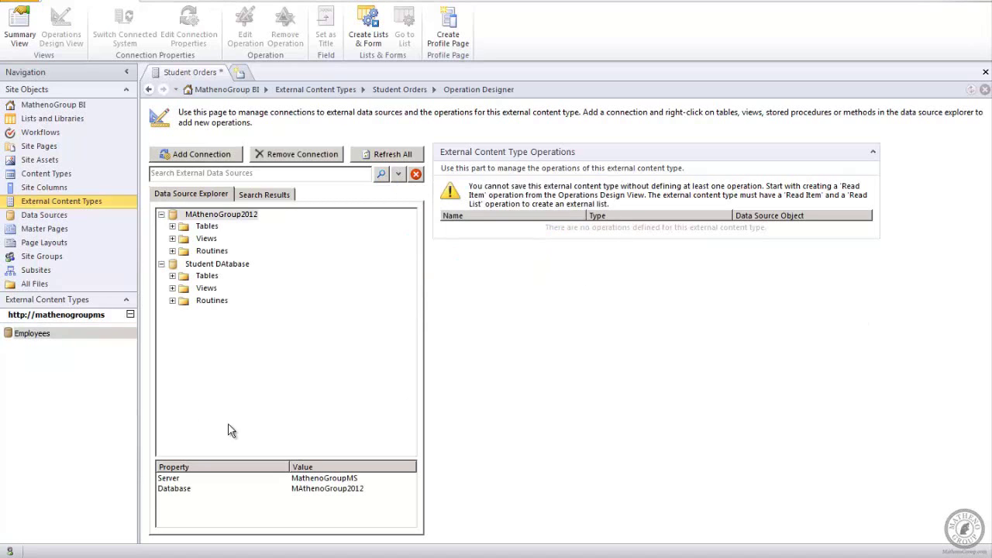
# Create a Read Item operation on the Student DAtabase's Orders table, keeping orderid as the identifier and all fields as return parameters
pyautogui.click(212, 265)
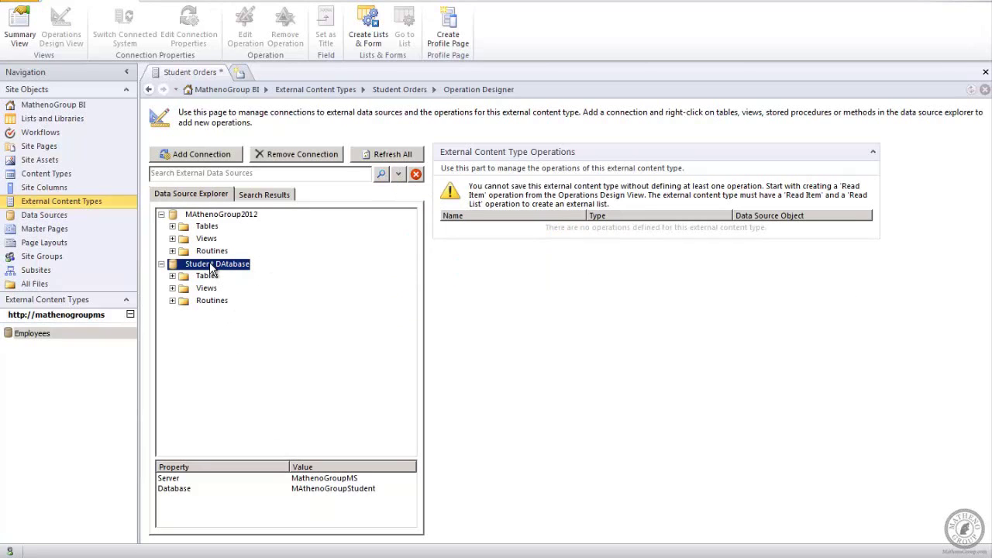
pyautogui.click(173, 276)
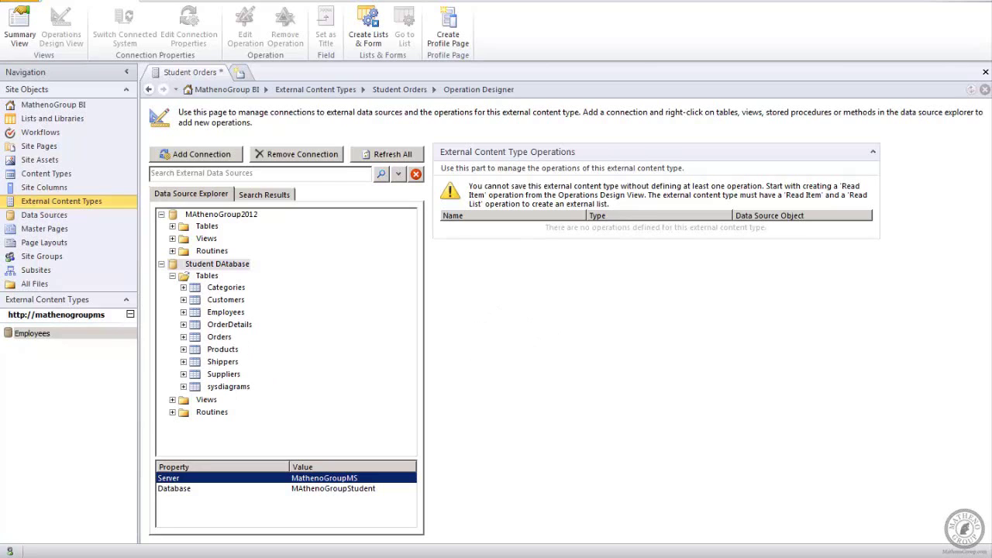
pyautogui.click(218, 338)
pyautogui.rightClick(218, 344)
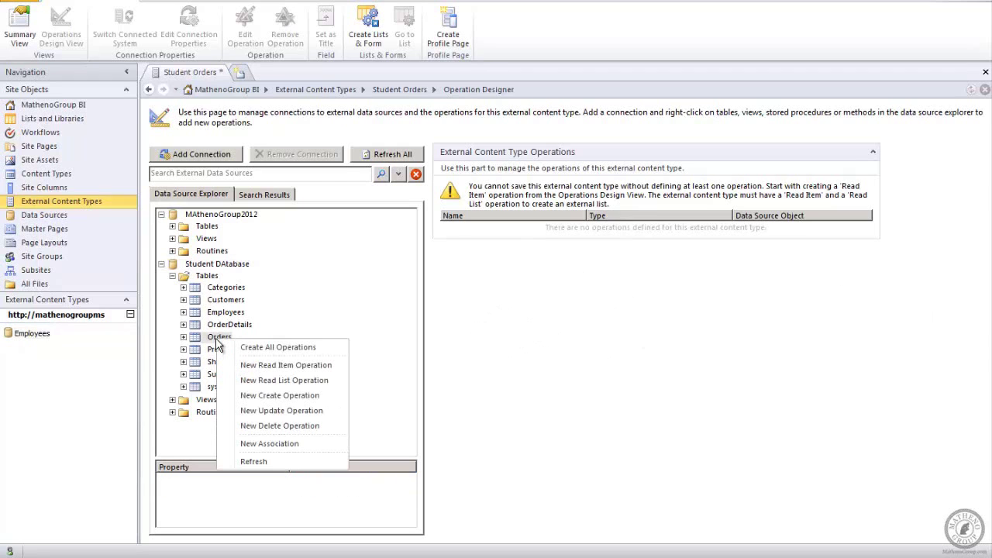
pyautogui.click(286, 365)
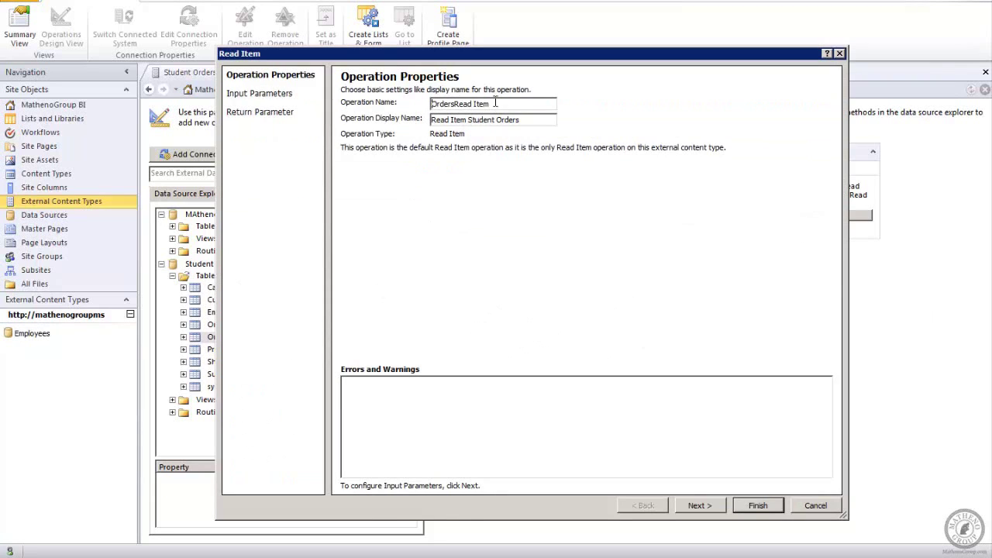
pyautogui.click(696, 512)
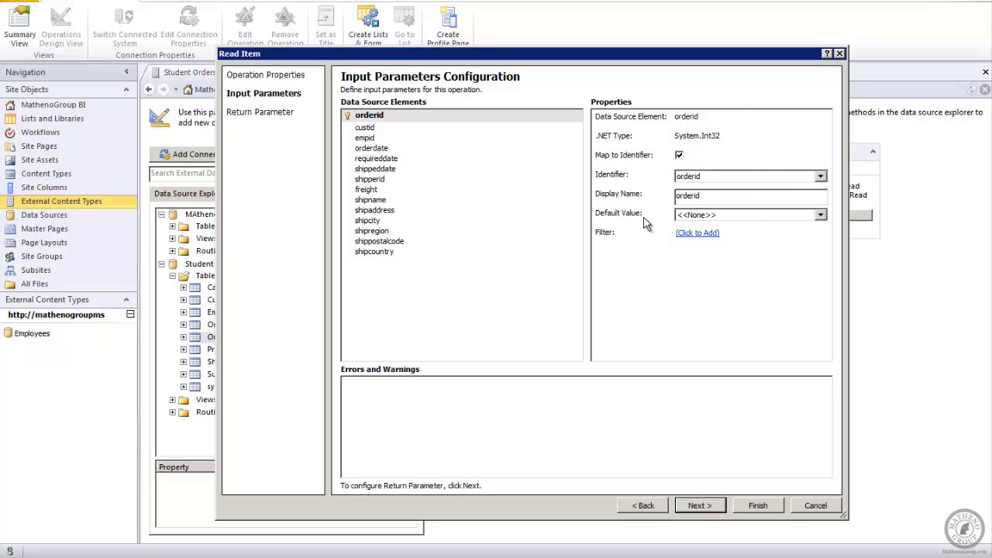
pyautogui.click(821, 214)
pyautogui.click(821, 215)
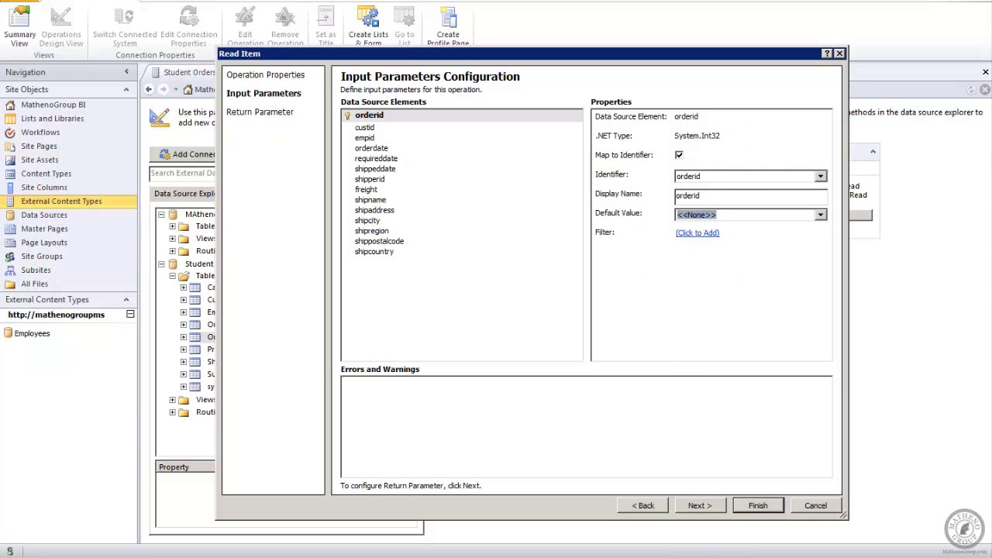
pyautogui.click(692, 508)
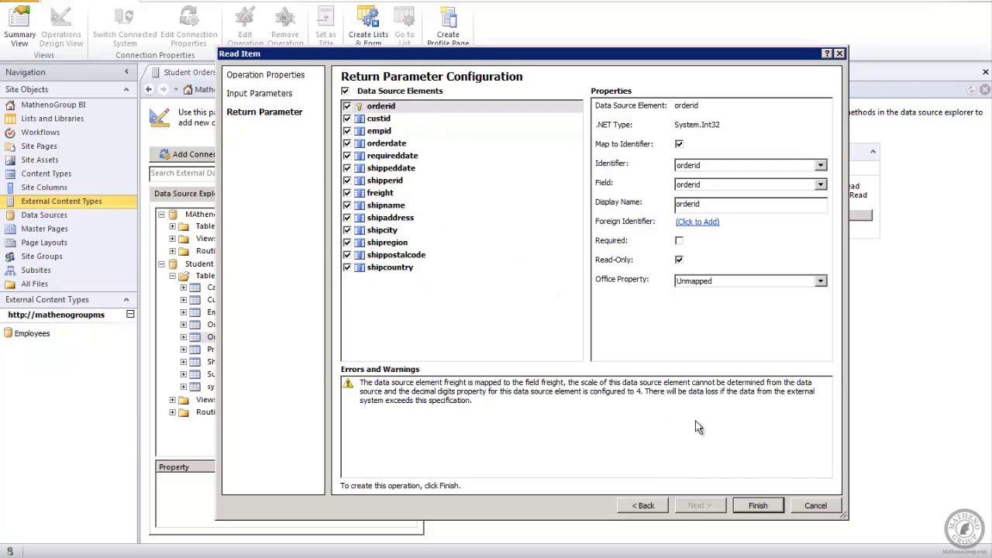
pyautogui.click(761, 505)
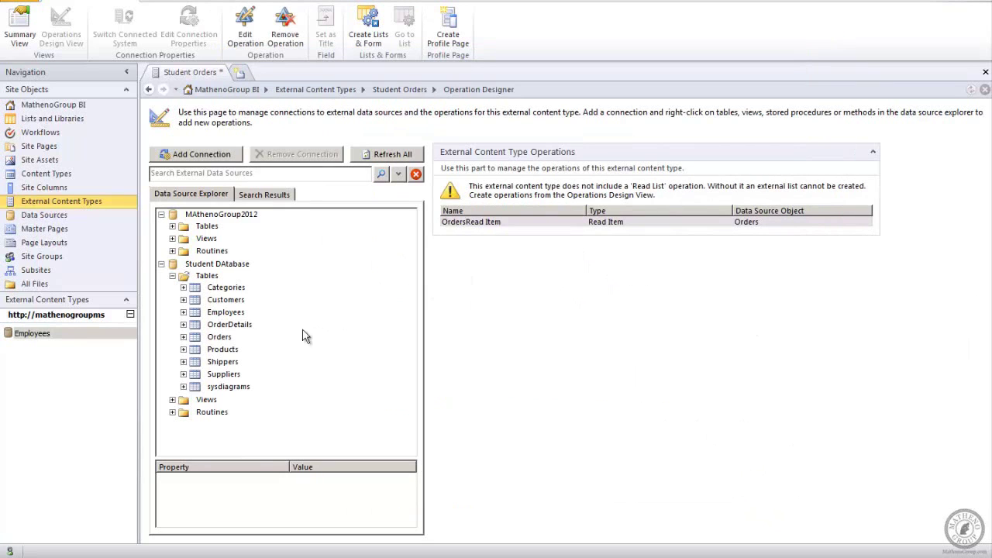
# Create a Read List operation on the Orders table with all fields returned, and save the Student Orders content type
pyautogui.rightClick(211, 341)
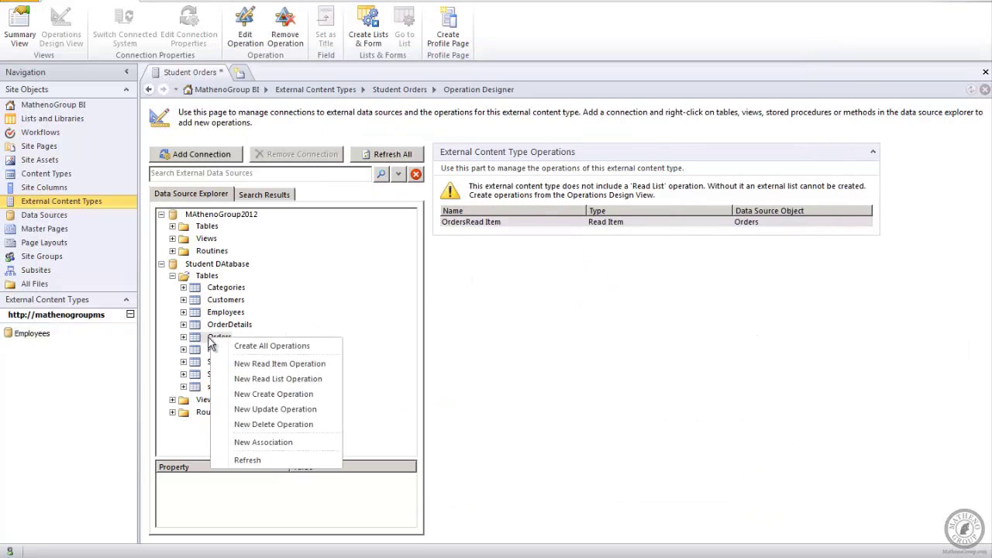
pyautogui.click(264, 379)
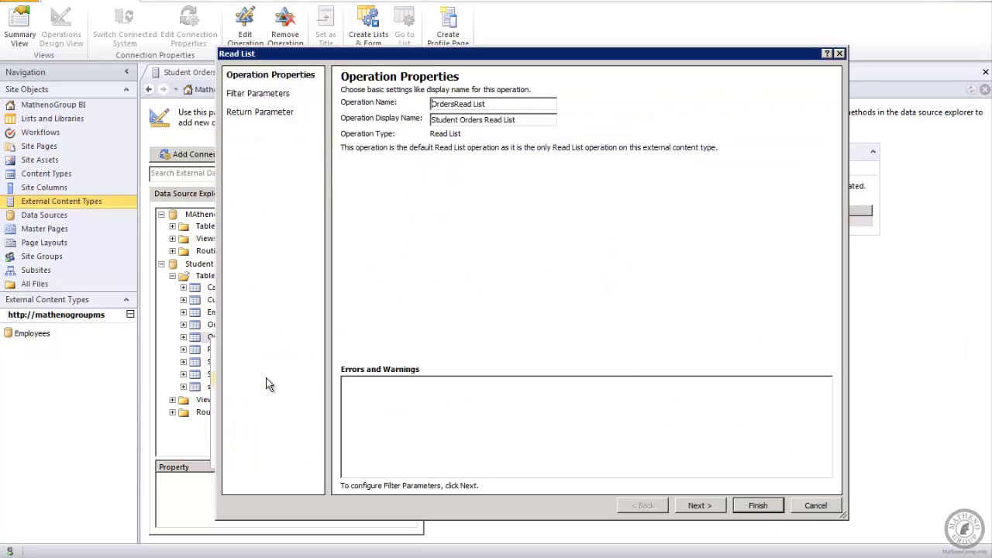
pyautogui.click(717, 511)
pyautogui.click(715, 508)
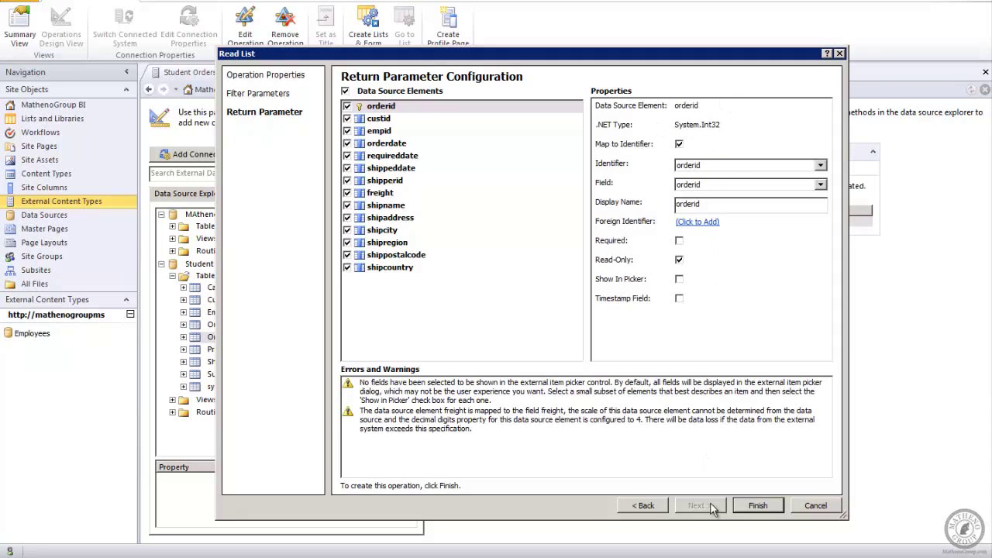
pyautogui.click(759, 505)
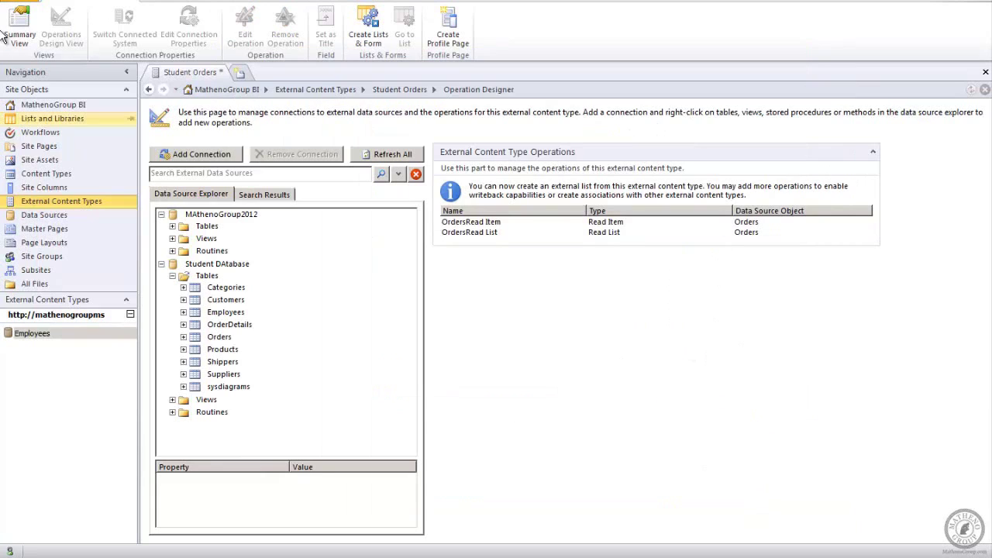
pyautogui.hotkey('ctrl', 's')
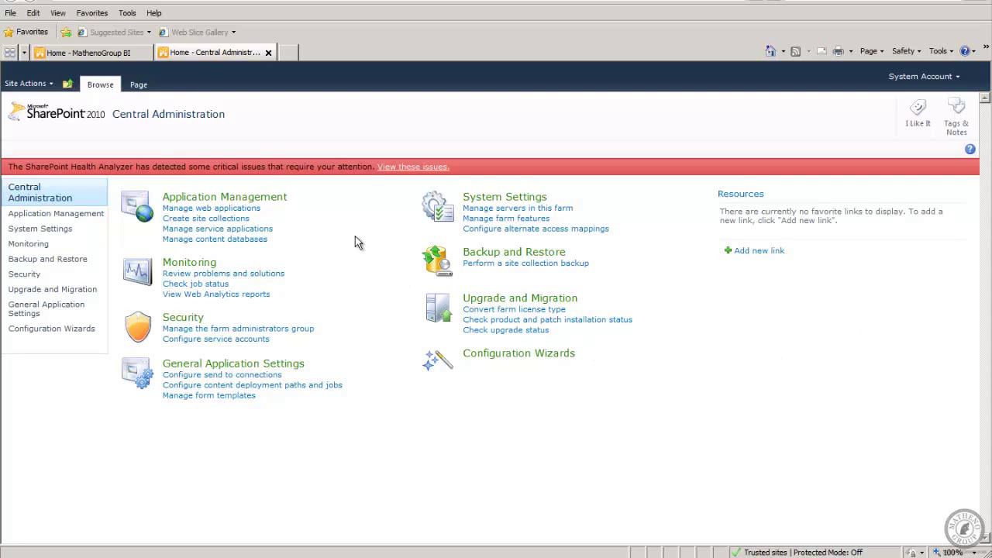
# Switch to SharePoint Central Administration and view the external content types in the Business Data Connectivity Service
pyautogui.click(226, 229)
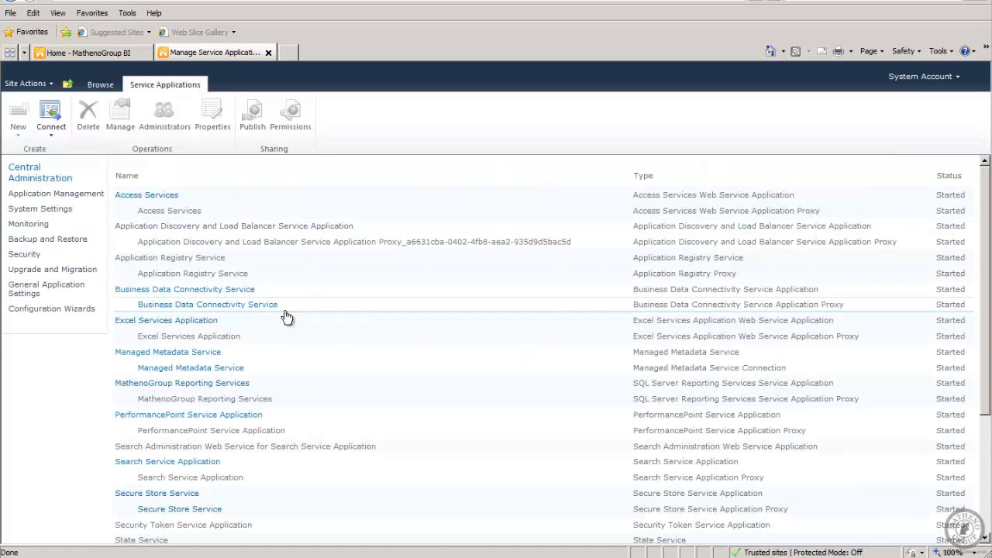
pyautogui.click(203, 297)
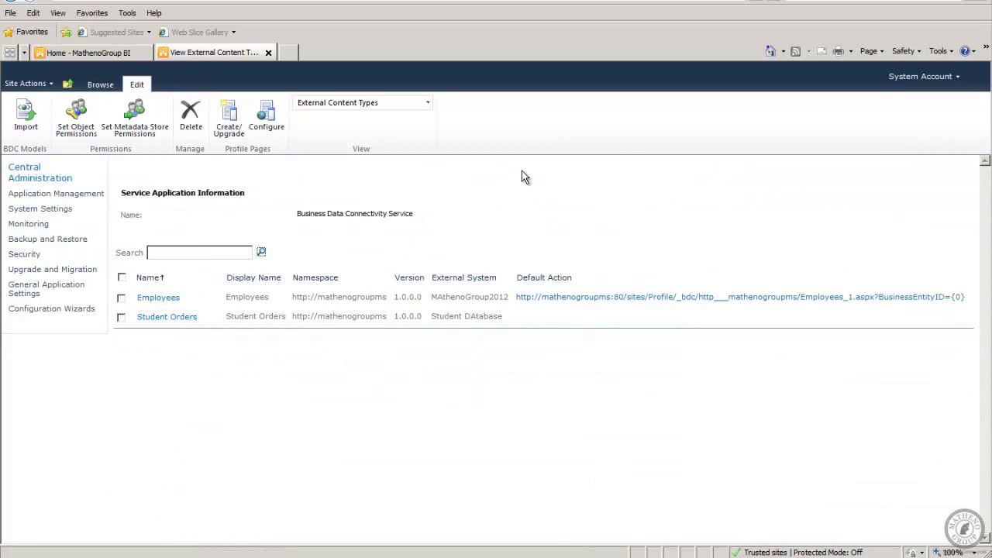
pyautogui.click(267, 115)
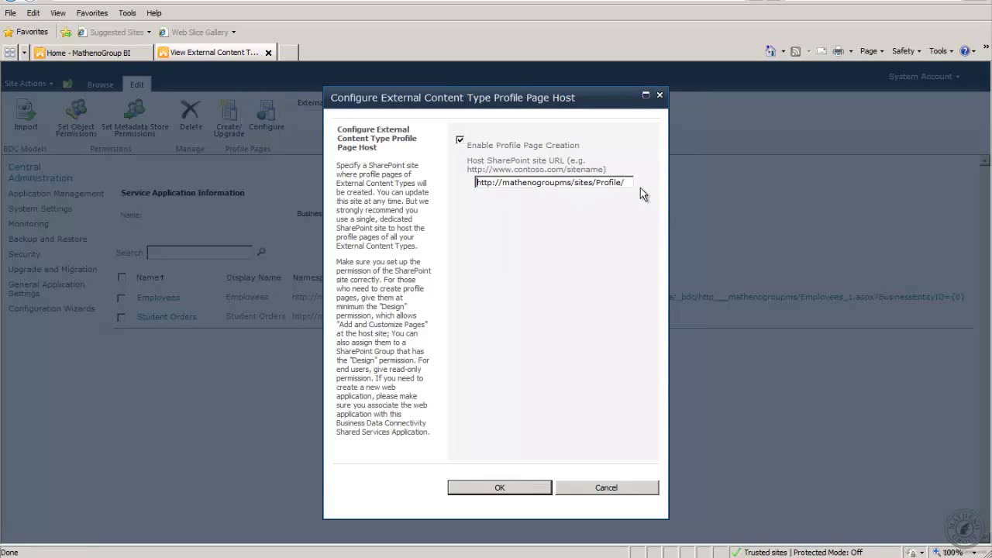
pyautogui.moveTo(628, 183); pyautogui.dragTo(435, 189)
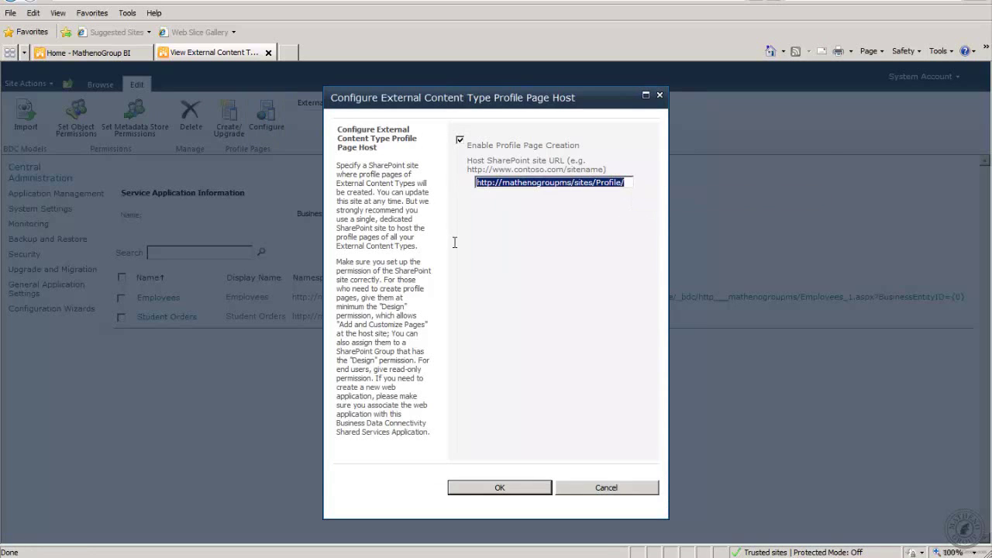
pyautogui.press('Delete')
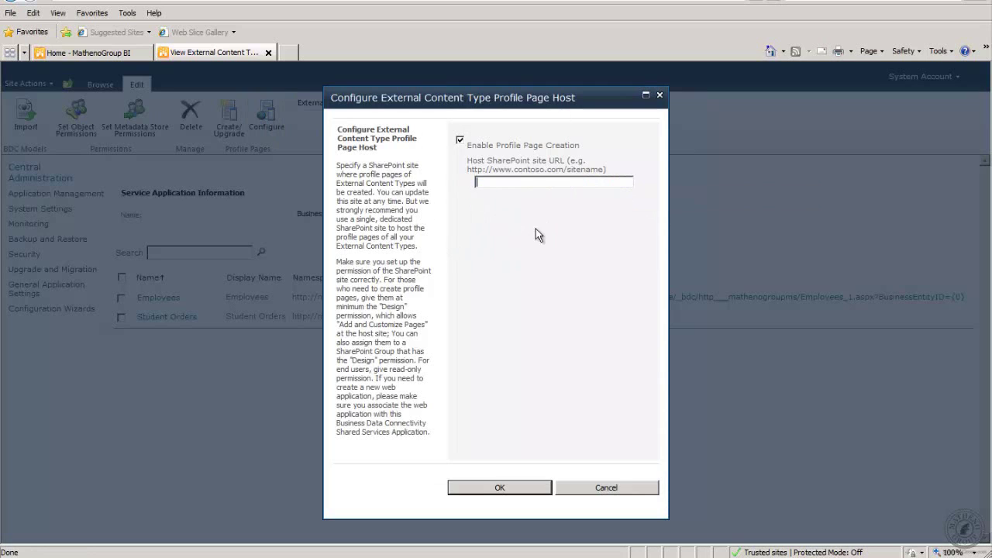
pyautogui.click(605, 489)
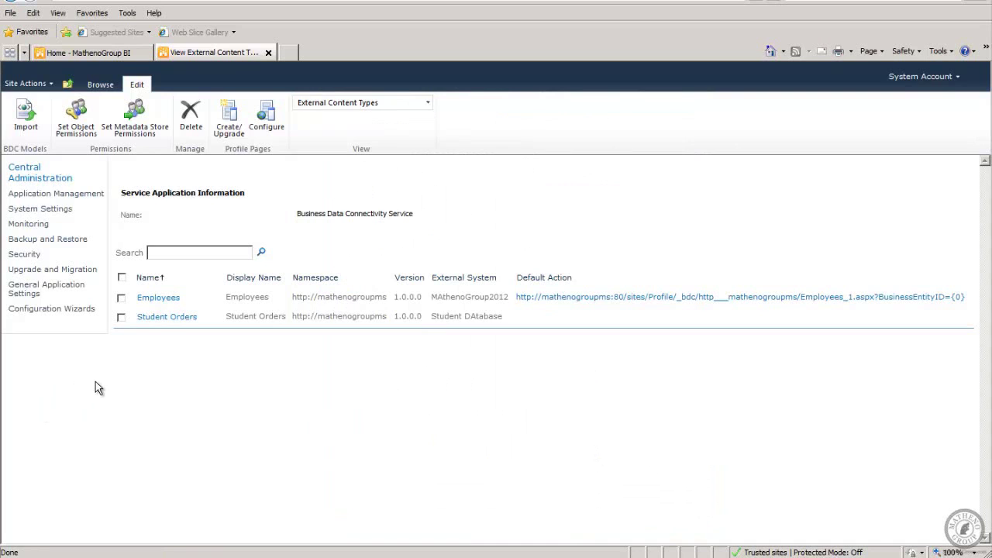
# Start a new site collection in Central Administration with the title ProfilePages and the URL path /sites/ProfilePages
pyautogui.click(29, 179)
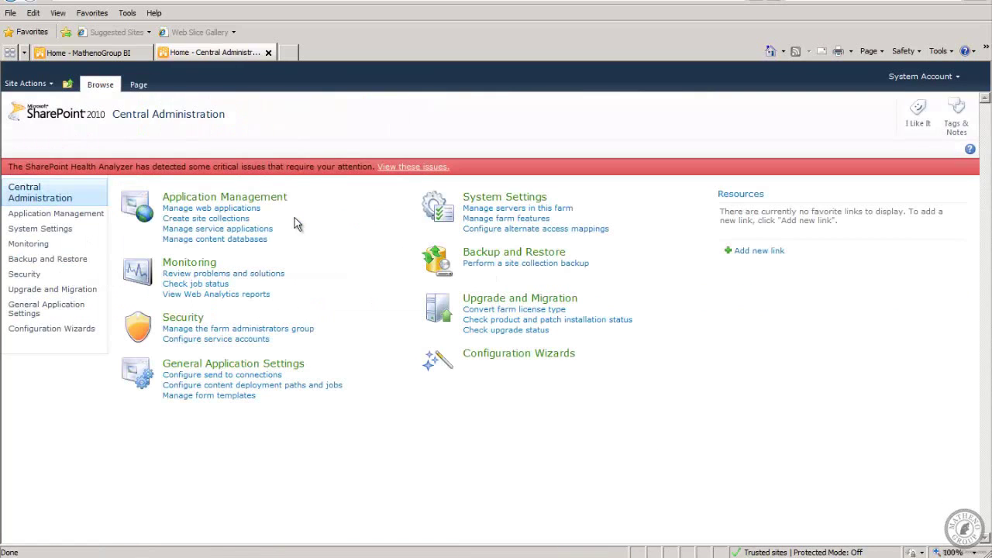
pyautogui.click(216, 220)
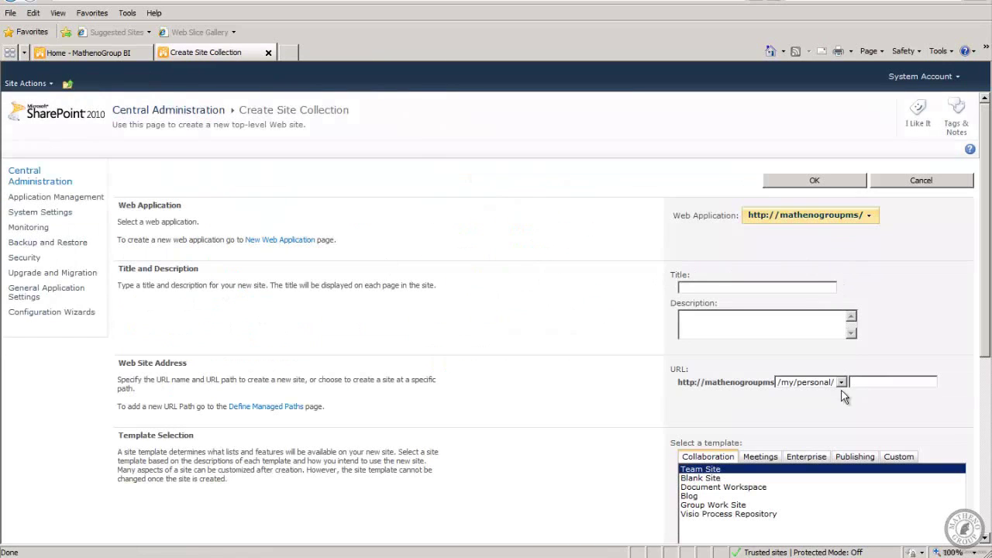
pyautogui.click(840, 382)
pyautogui.click(810, 400)
pyautogui.click(857, 381)
pyautogui.write('ProfilePages')
pyautogui.click(703, 286)
pyautogui.write('Pro')
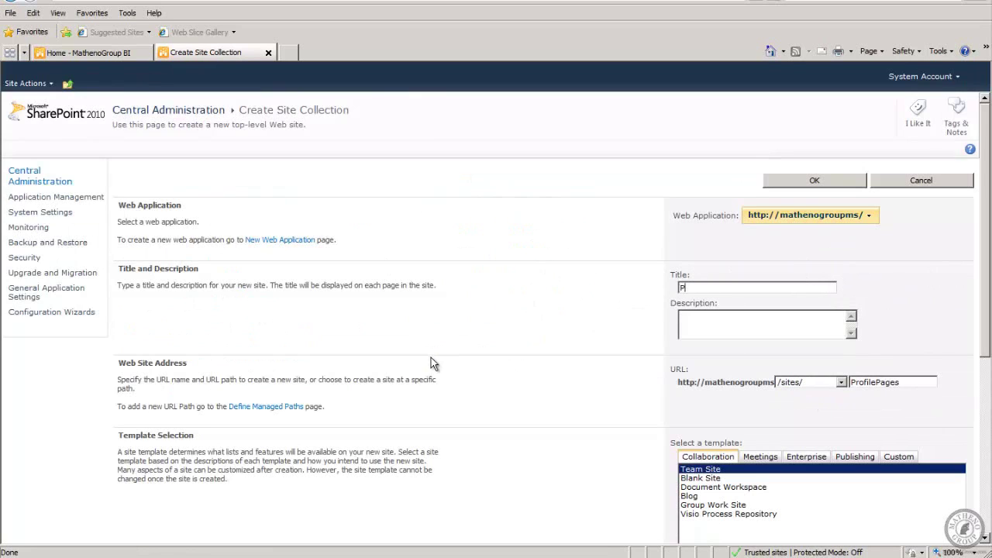
pyautogui.write('filePages')
# Choose the Blank Site template, set Student as the primary site collection administrator, and create the ProfilePages site collection
pyautogui.scroll(-3, 988, 311)
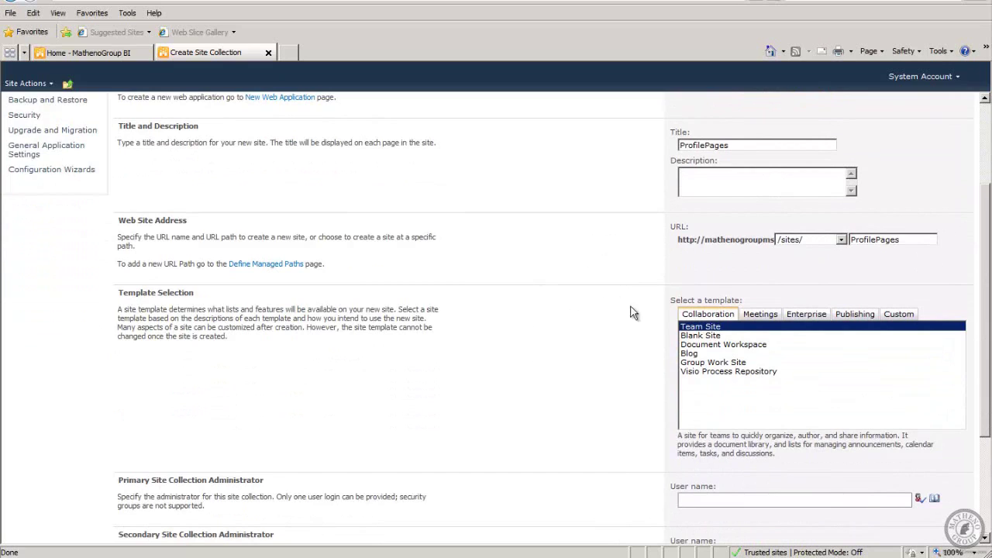
pyautogui.click(700, 336)
pyautogui.click(690, 480)
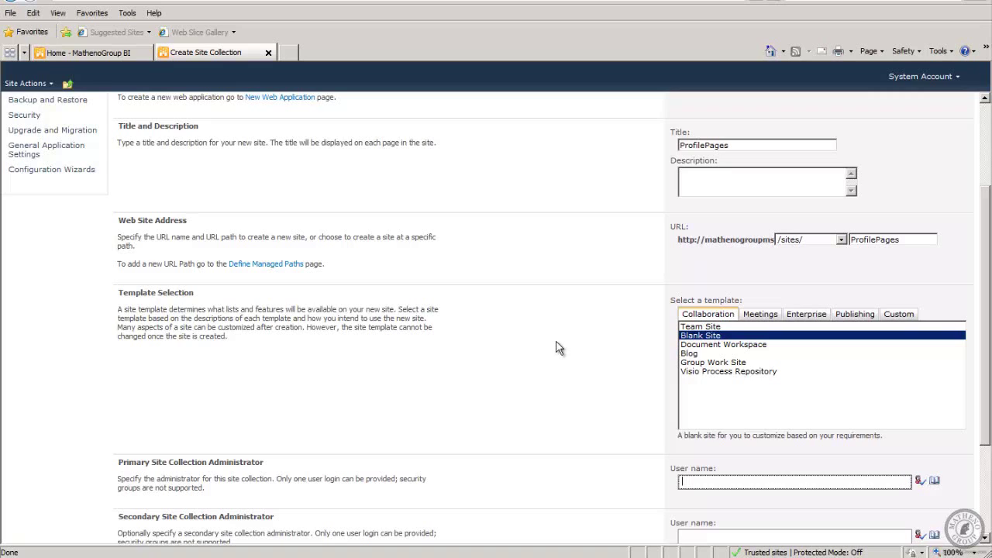
pyautogui.write('Student')
pyautogui.click(920, 482)
pyautogui.moveTo(975, 421); pyautogui.dragTo(977, 483)
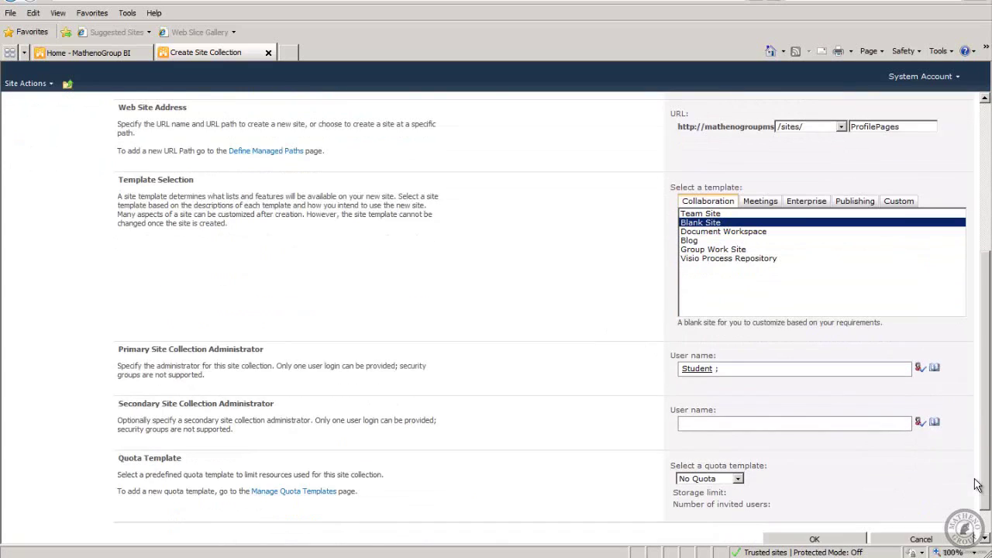
pyautogui.click(703, 419)
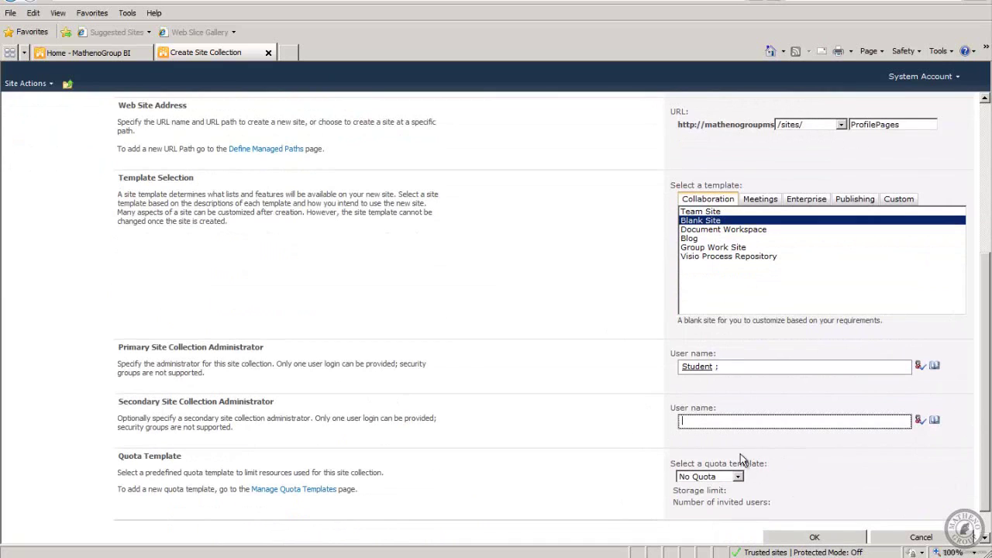
pyautogui.click(818, 537)
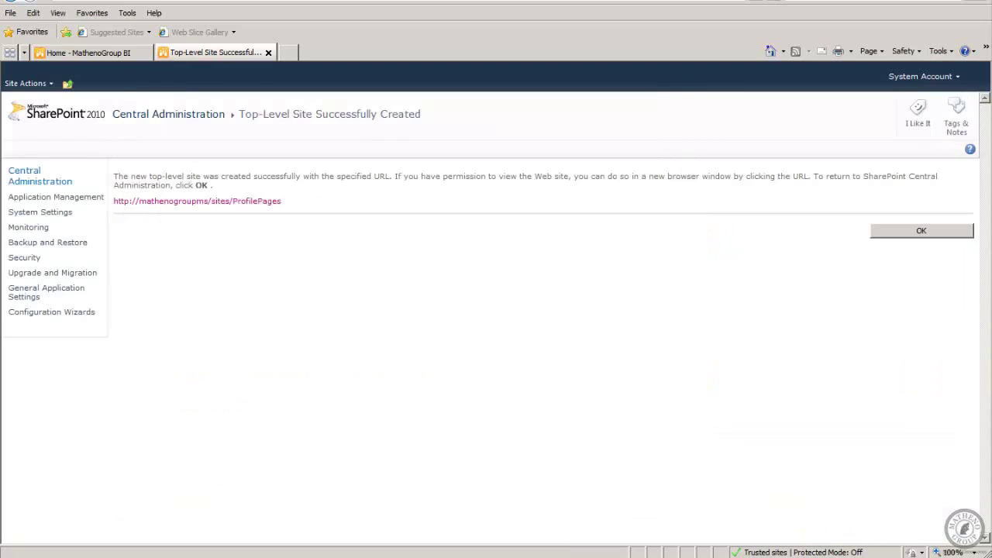
# Open the new ProfilePages site in a separate, maximized browser window
pyautogui.rightClick(227, 204)
pyautogui.click(304, 239)
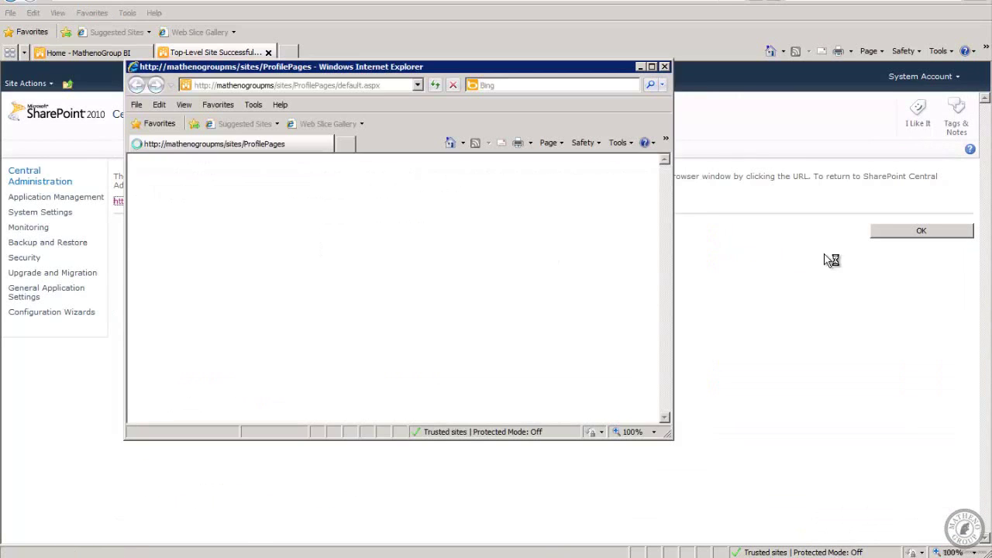
pyautogui.click(652, 68)
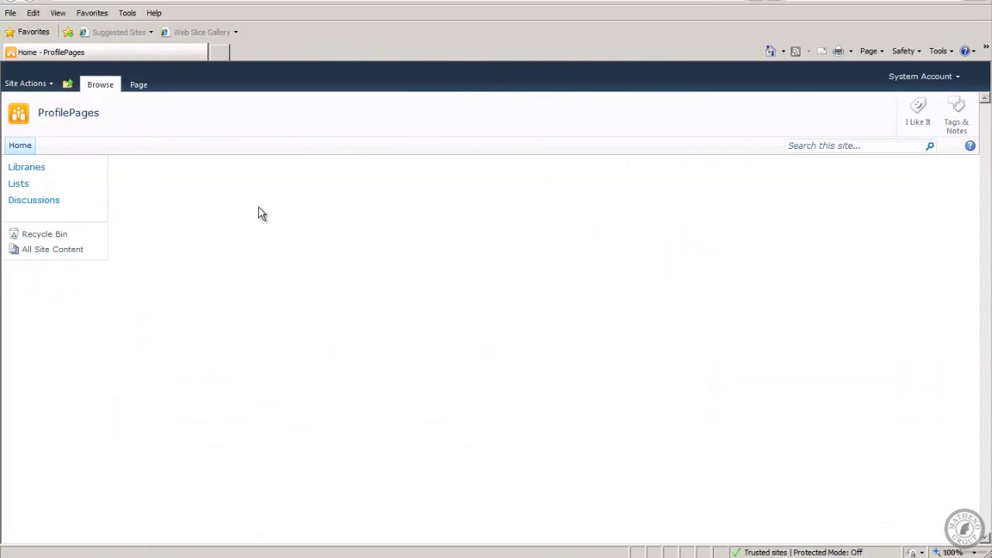
# Open the ProfilePages site in SharePoint Designer and view the settings of the Student Orders external content type
pyautogui.click(15, 84)
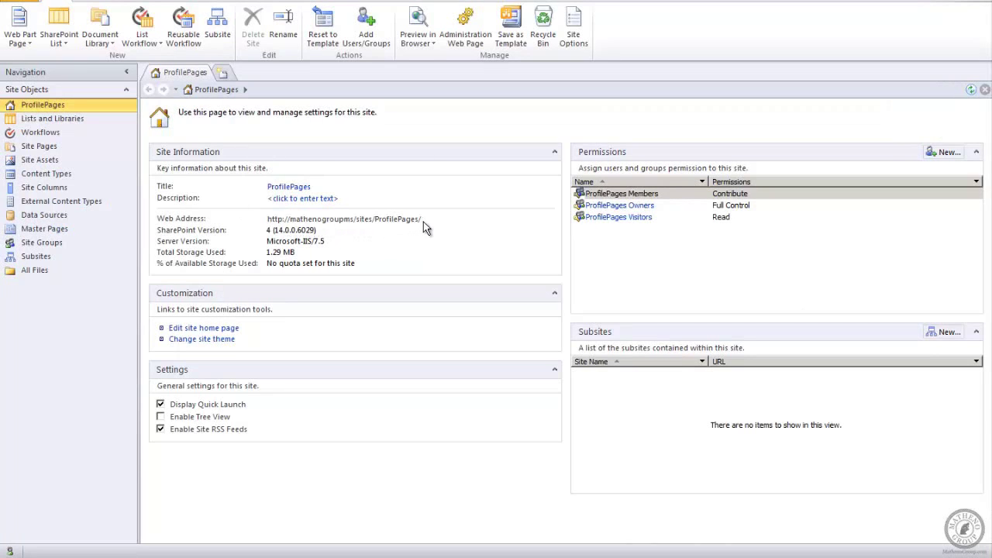
pyautogui.click(50, 201)
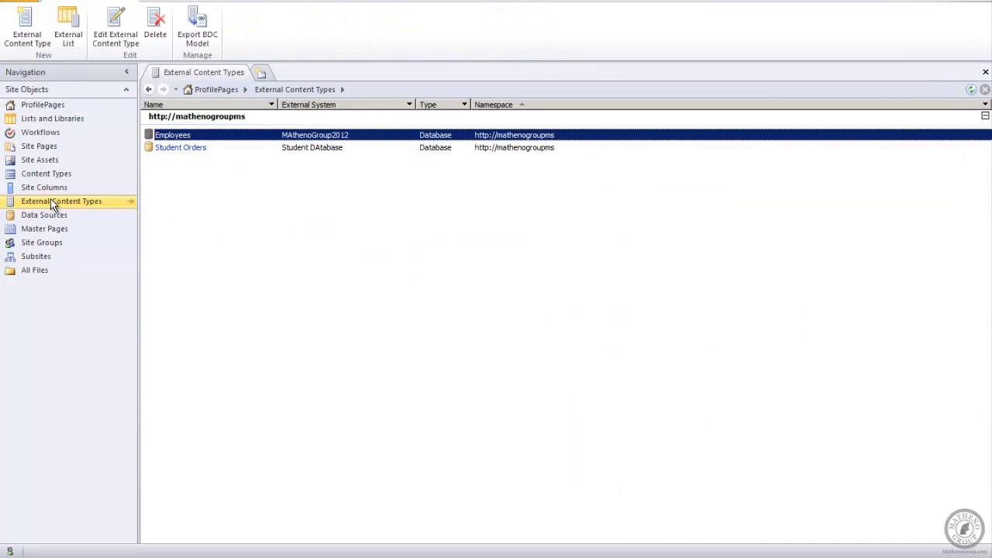
pyautogui.click(164, 147)
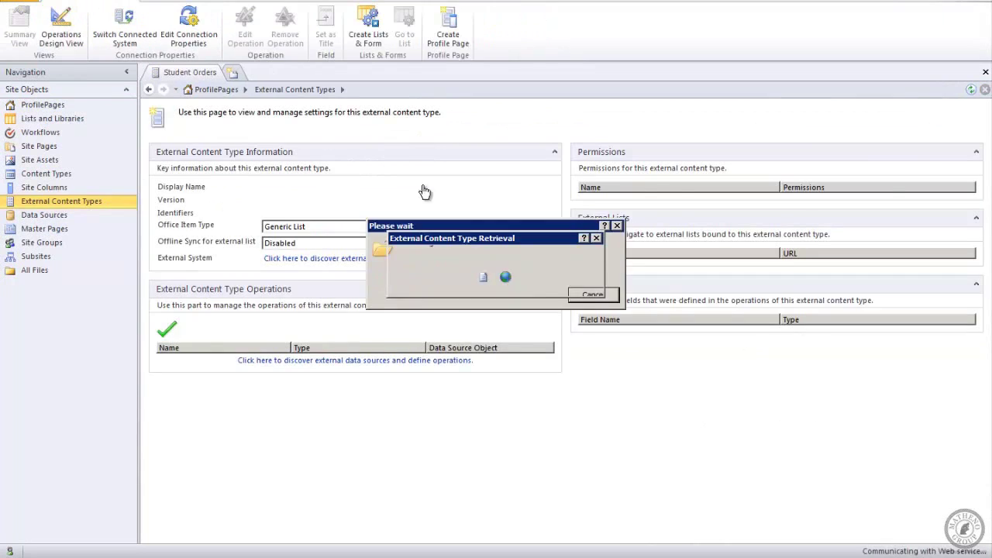
# Create an external list named Student Orders from the Student Orders content type and open it on the ProfilePages site
pyautogui.click(67, 200)
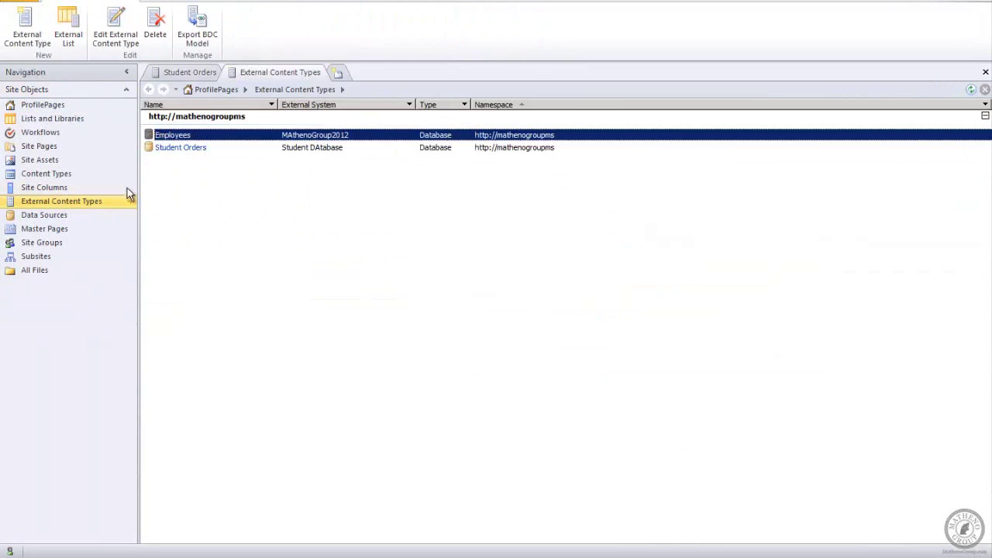
pyautogui.click(242, 148)
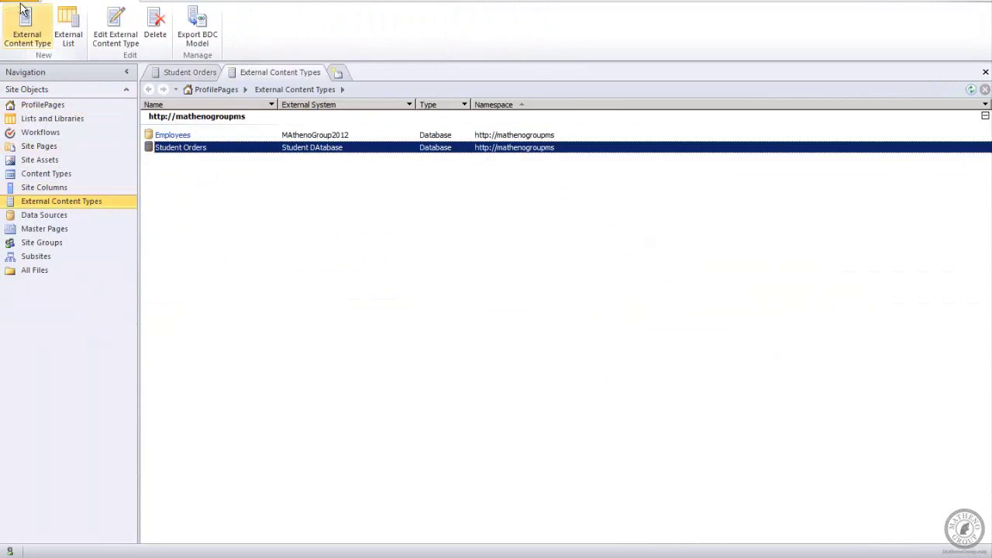
pyautogui.click(70, 23)
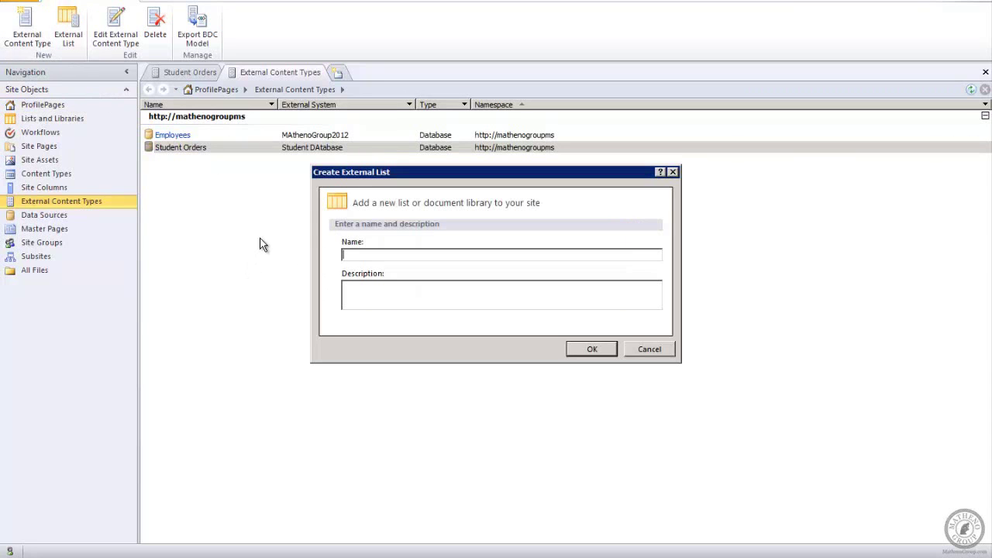
pyautogui.write('Student Orders')
pyautogui.click(591, 349)
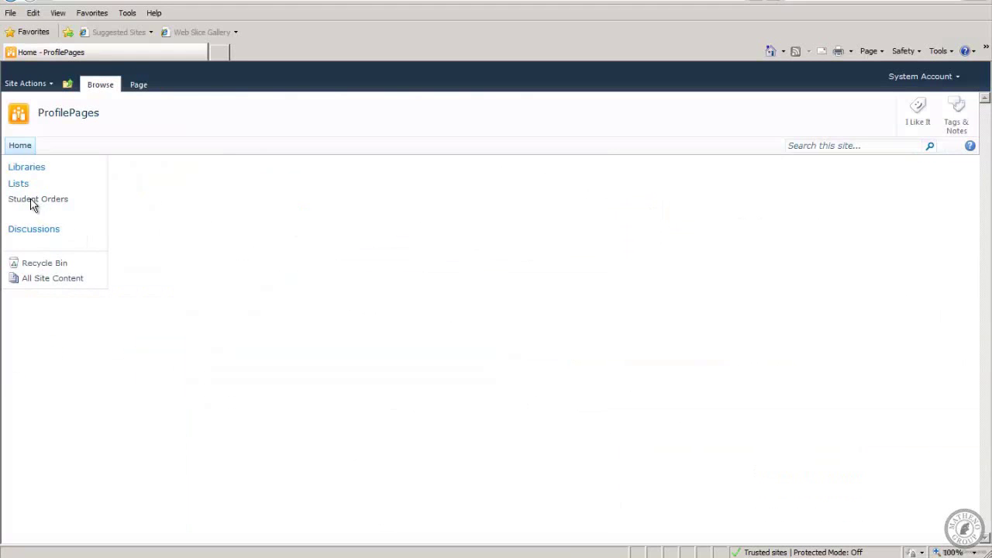
pyautogui.click(21, 201)
# Switch to the Central Administration window and open the Business Data Connectivity Service application
pyautogui.moveTo(234, 557)
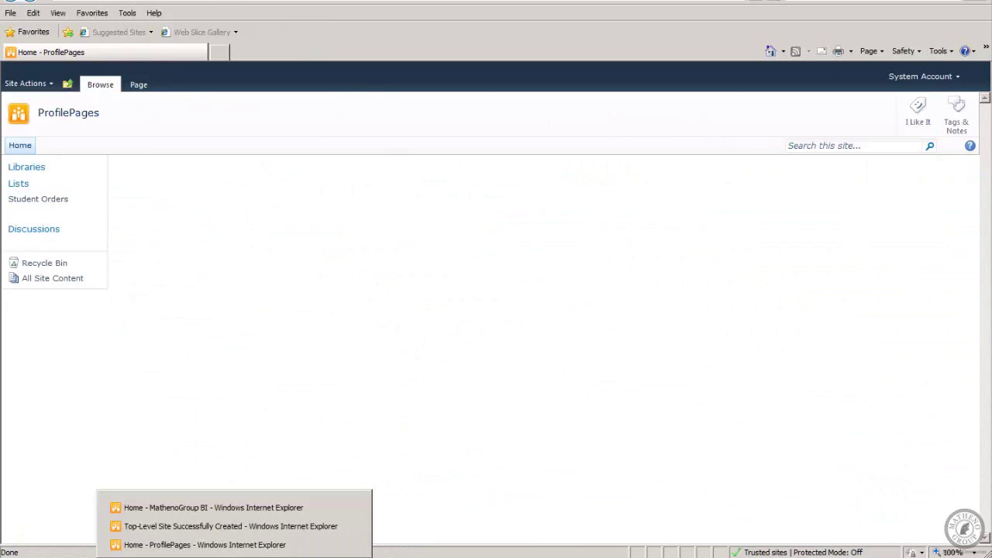
pyautogui.click(217, 534)
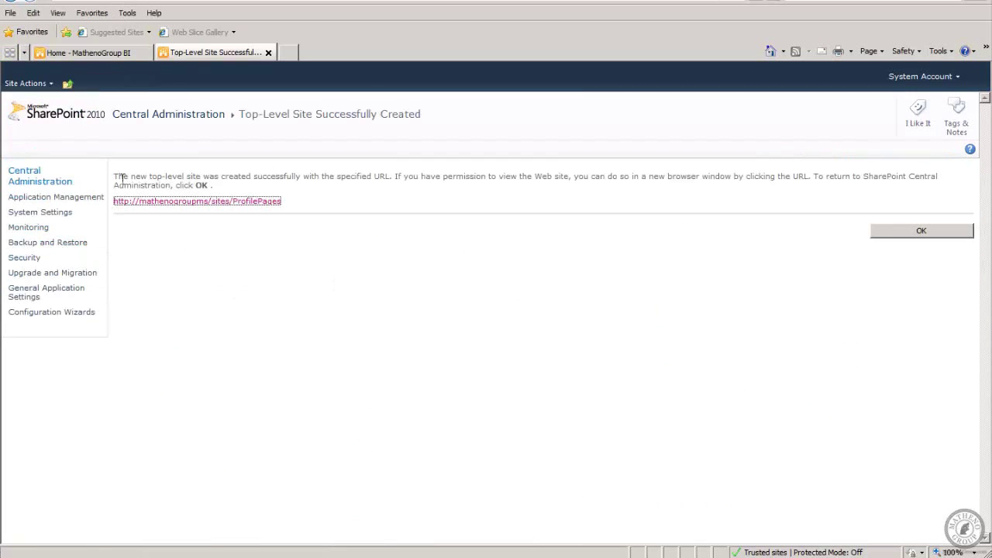
pyautogui.click(37, 178)
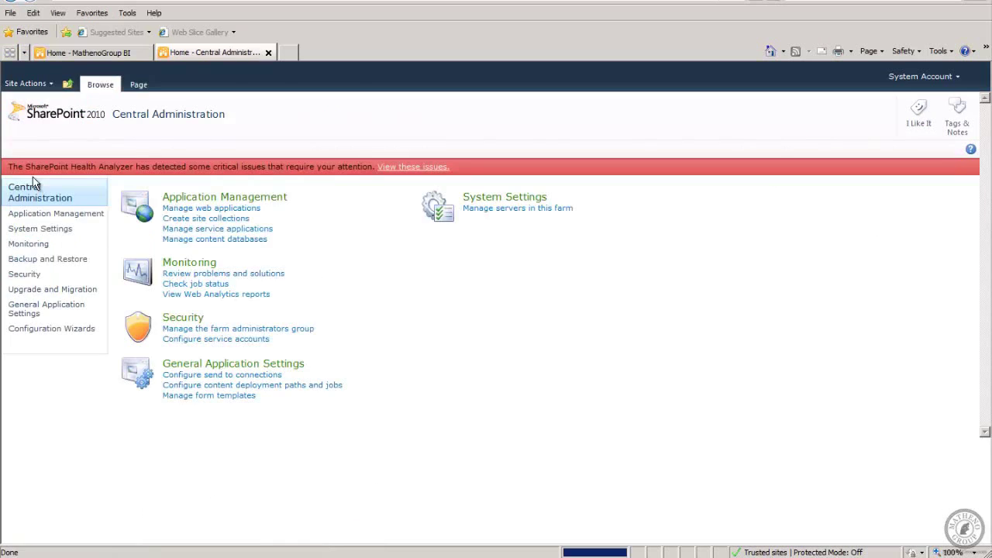
pyautogui.click(223, 229)
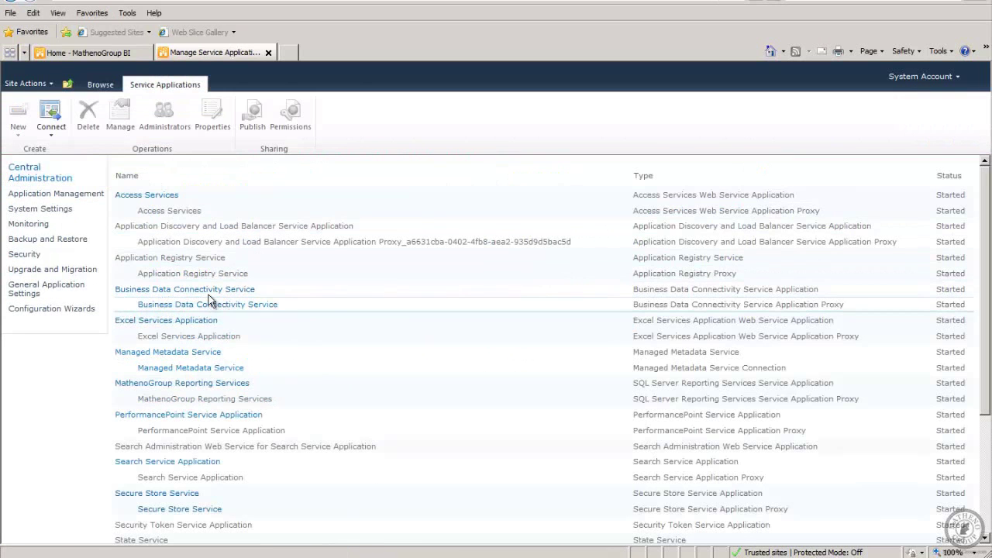
pyautogui.click(207, 293)
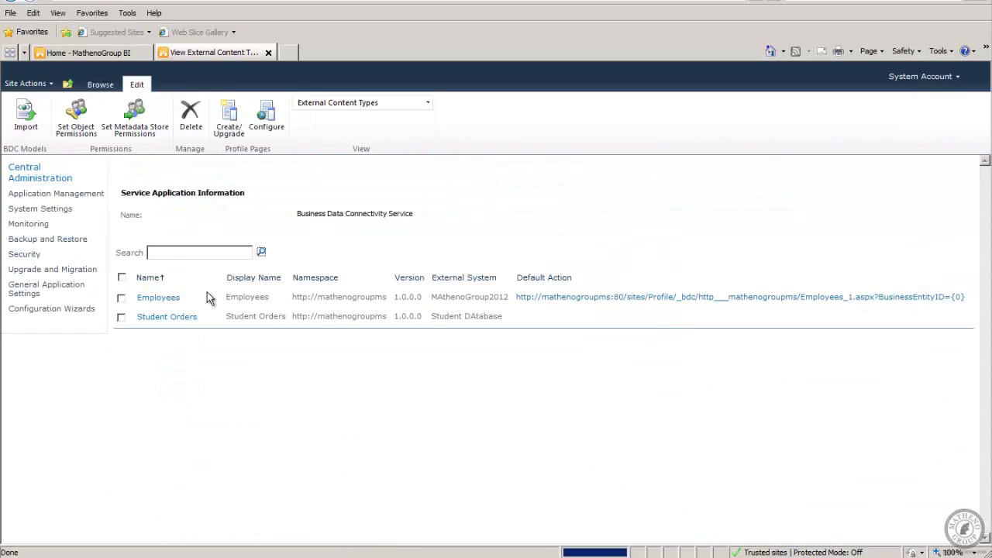
pyautogui.click(268, 115)
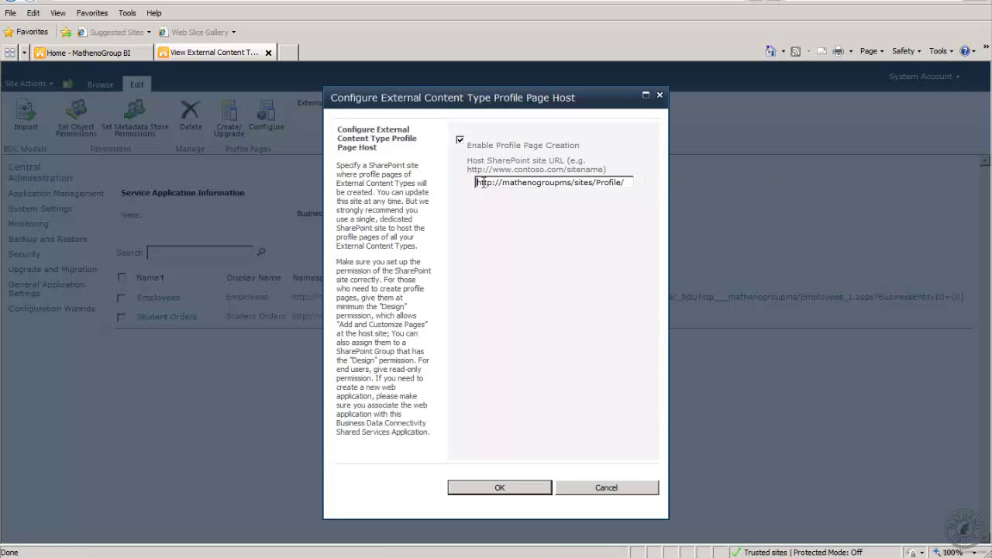
pyautogui.moveTo(483, 183); pyautogui.dragTo(669, 187)
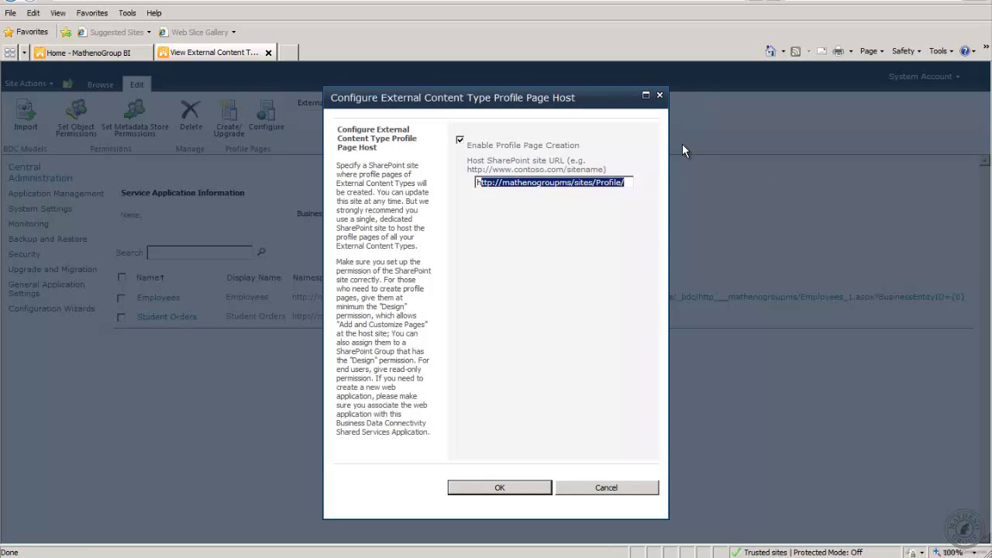
pyautogui.press('Delete')
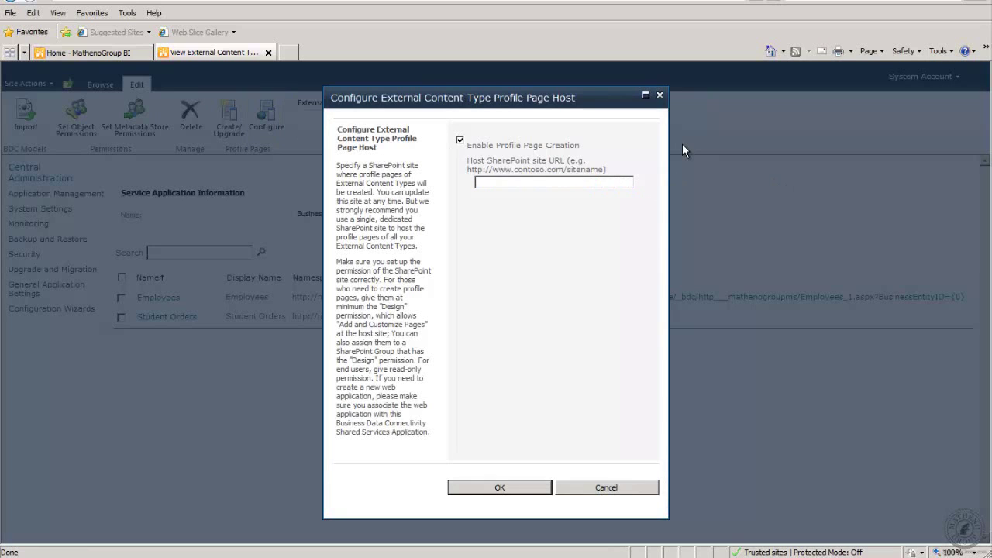
pyautogui.hotkey('ctrl', 'v')
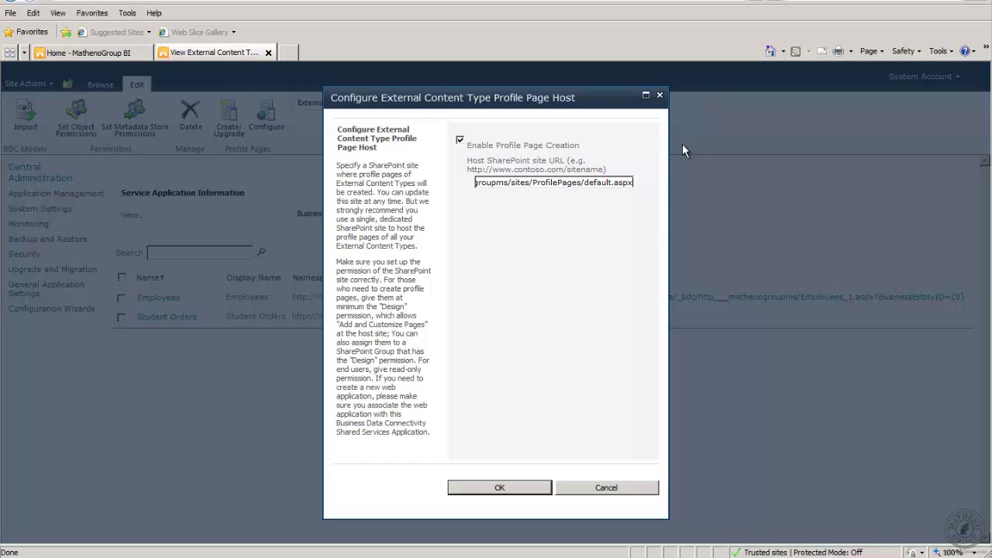
pyautogui.press('BackSpace')
pyautogui.press('BackSpace')
pyautogui.press('BackSpace')
pyautogui.press('BackSpace')
pyautogui.press('BackSpace')
pyautogui.press('BackSpace')
pyautogui.press('BackSpace')
pyautogui.press('BackSpace')
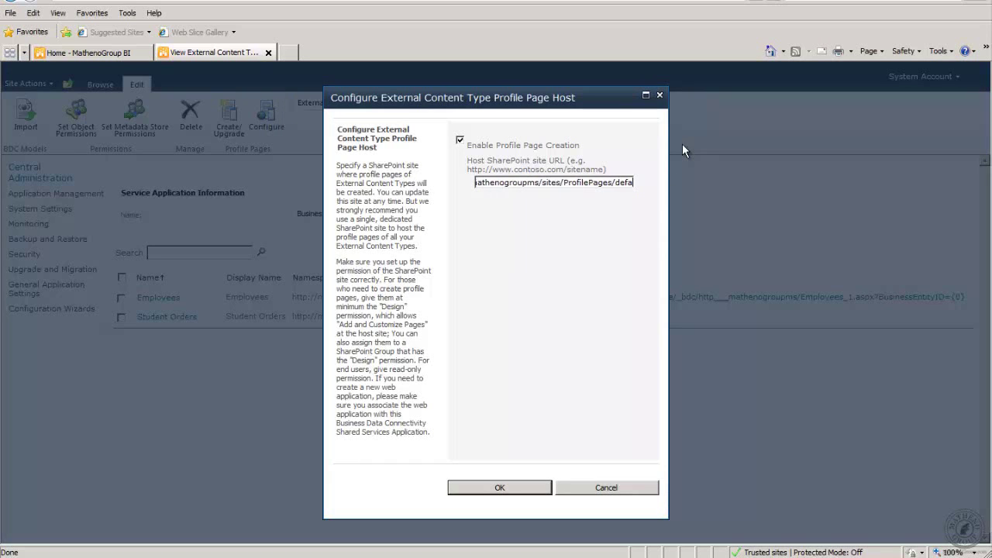
pyautogui.press('BackSpace')
pyautogui.press('BackSpace')
pyautogui.press('BackSpace')
pyautogui.press('BackSpace')
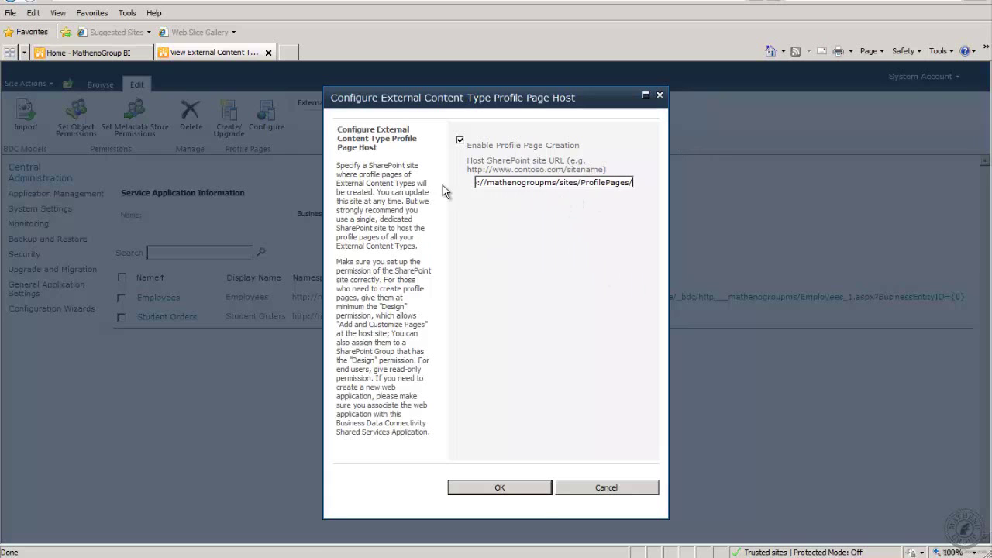
pyautogui.click(538, 495)
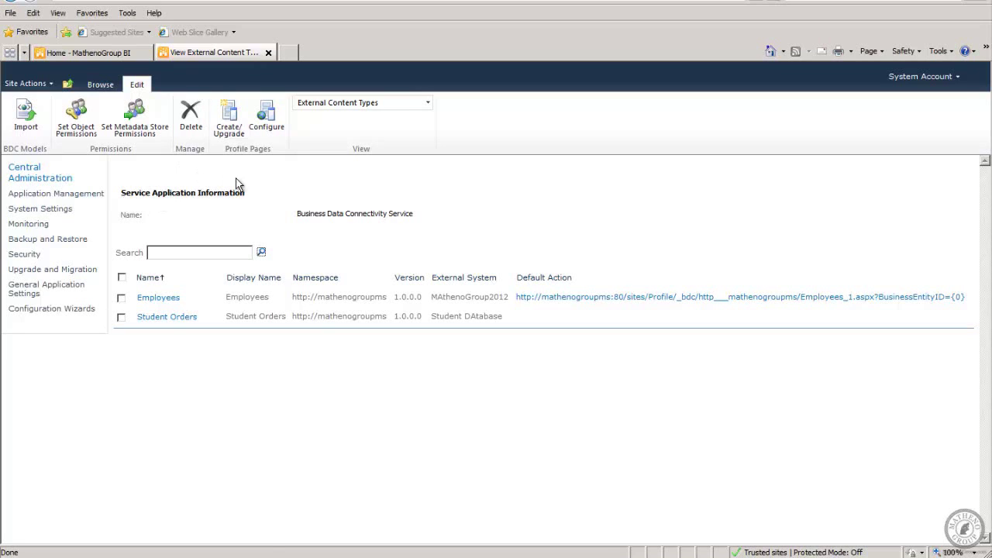
# Create a profile page for the Student Orders external content type
pyautogui.click(122, 320)
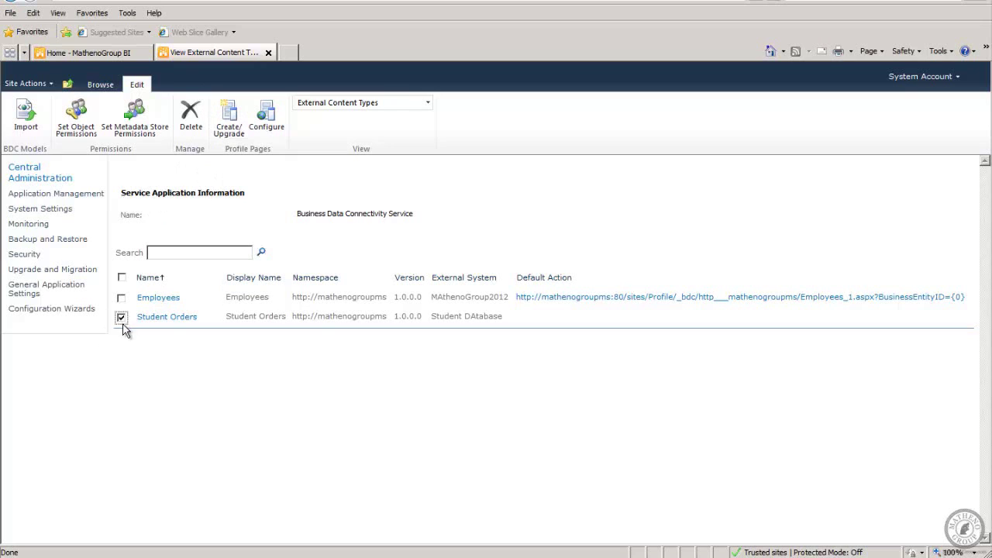
pyautogui.click(229, 122)
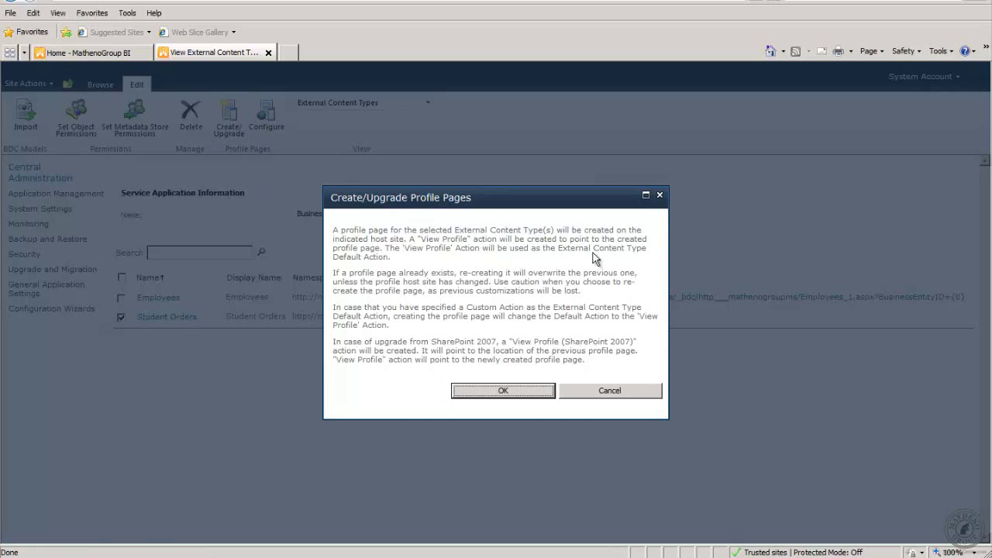
pyautogui.click(500, 394)
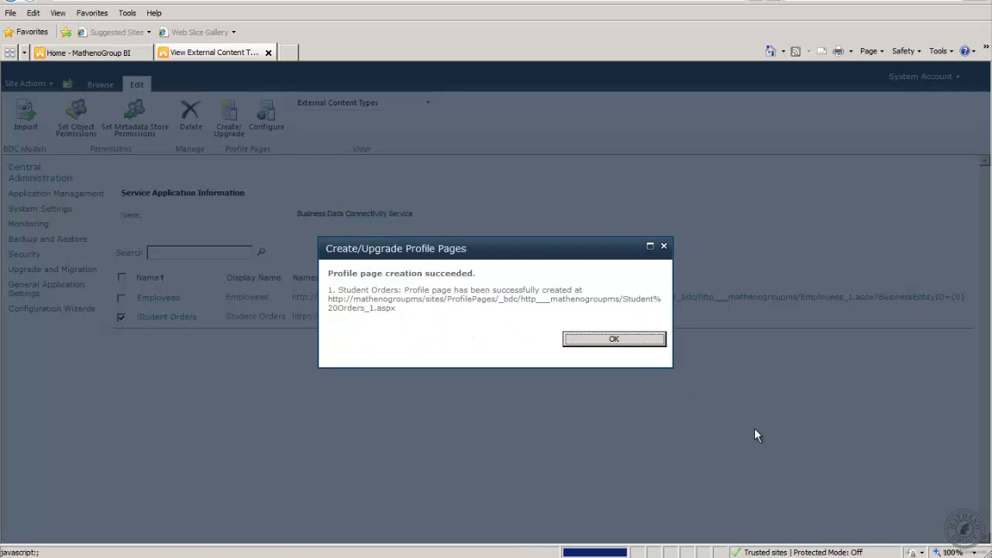
pyautogui.click(604, 339)
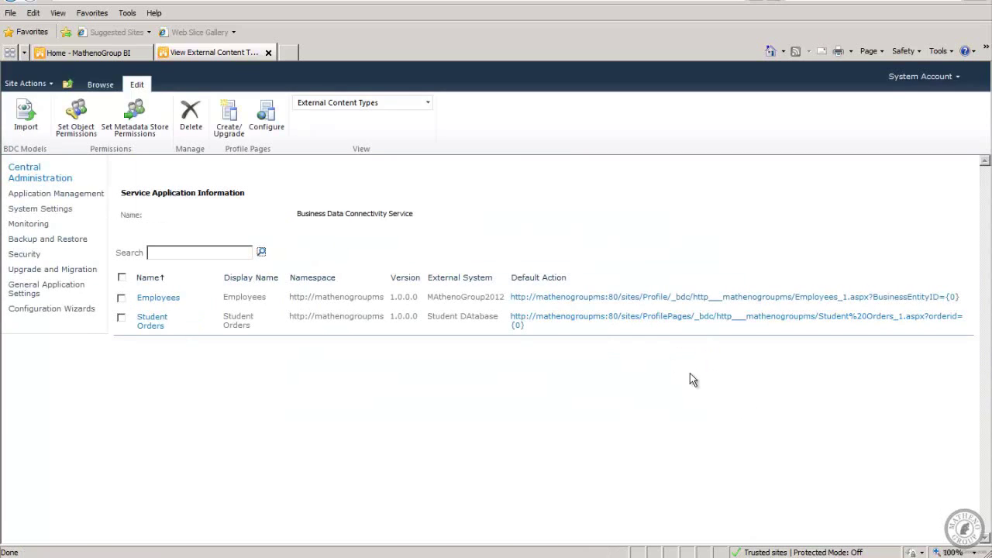
# Open the Student Orders default action link in a new window and load its profile page with a specific order ID in the address
pyautogui.rightClick(599, 319)
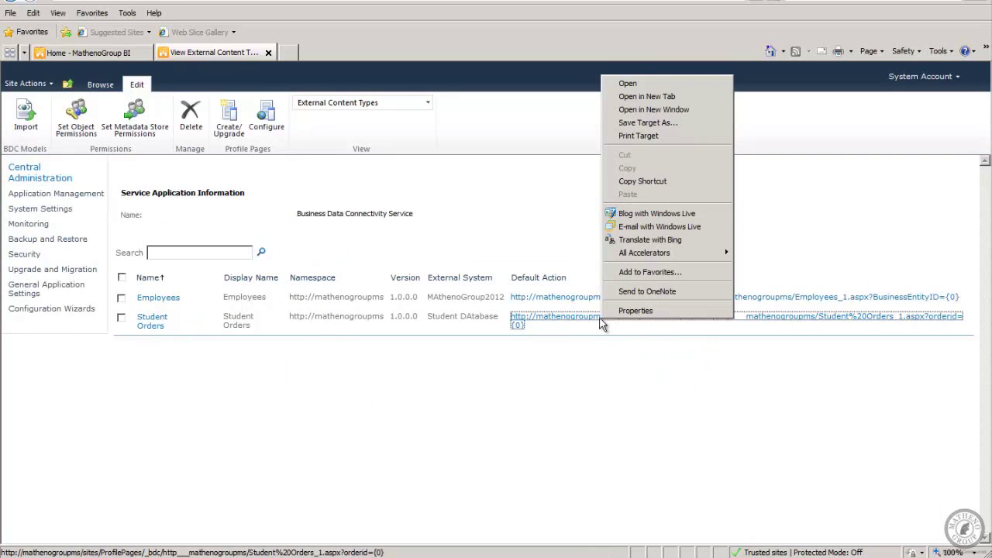
pyautogui.click(648, 111)
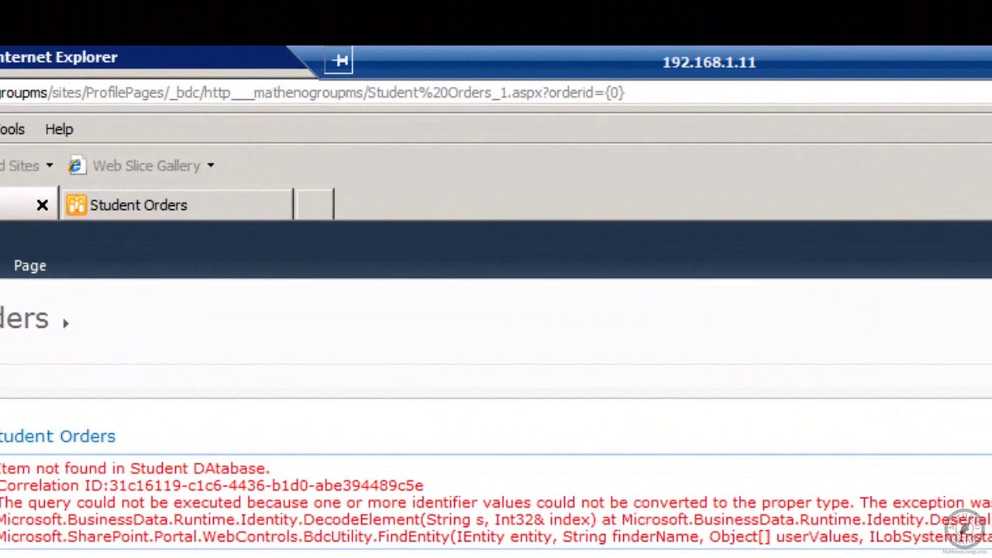
pyautogui.click(635, 94)
pyautogui.click(634, 94)
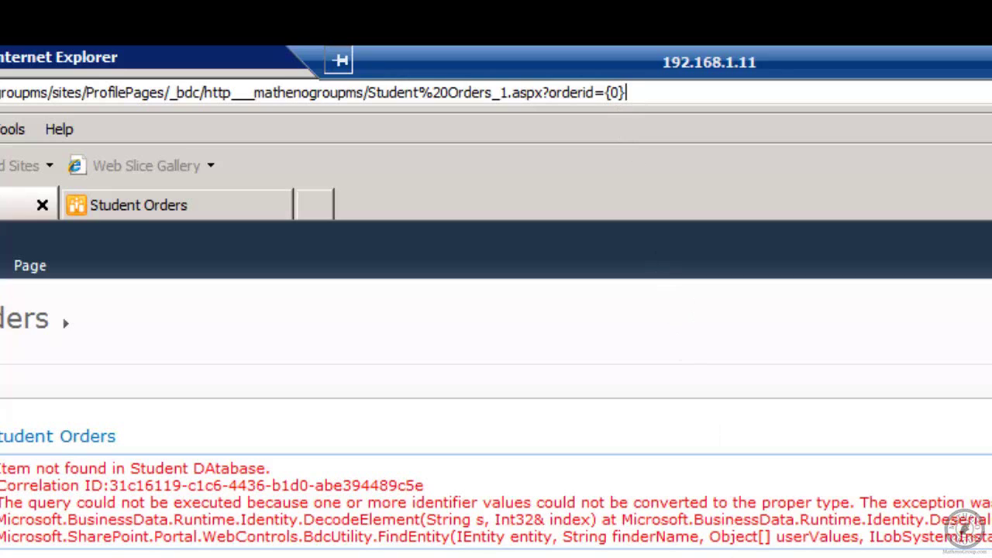
pyautogui.press('BackSpace')
pyautogui.press('BackSpace')
pyautogui.press('BackSpace')
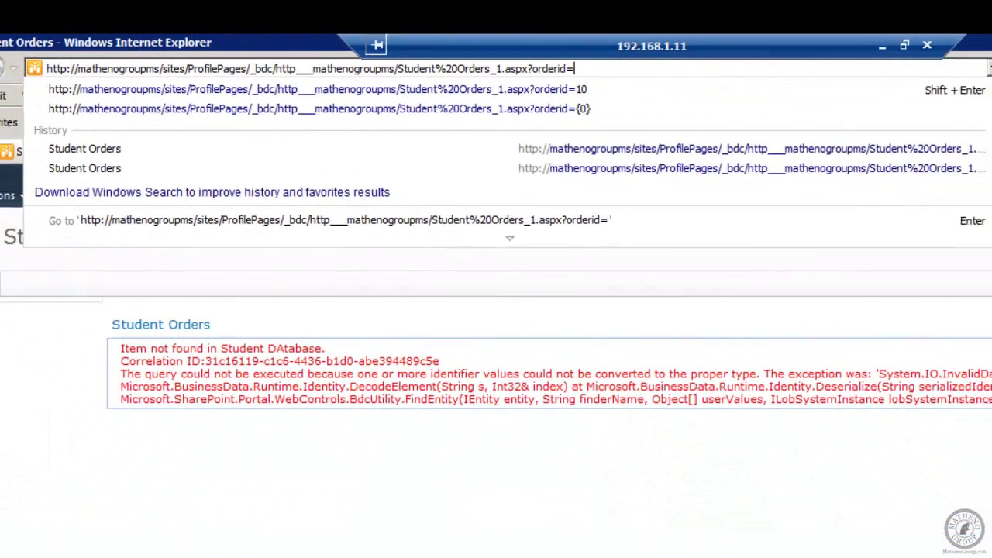
pyautogui.write('15')
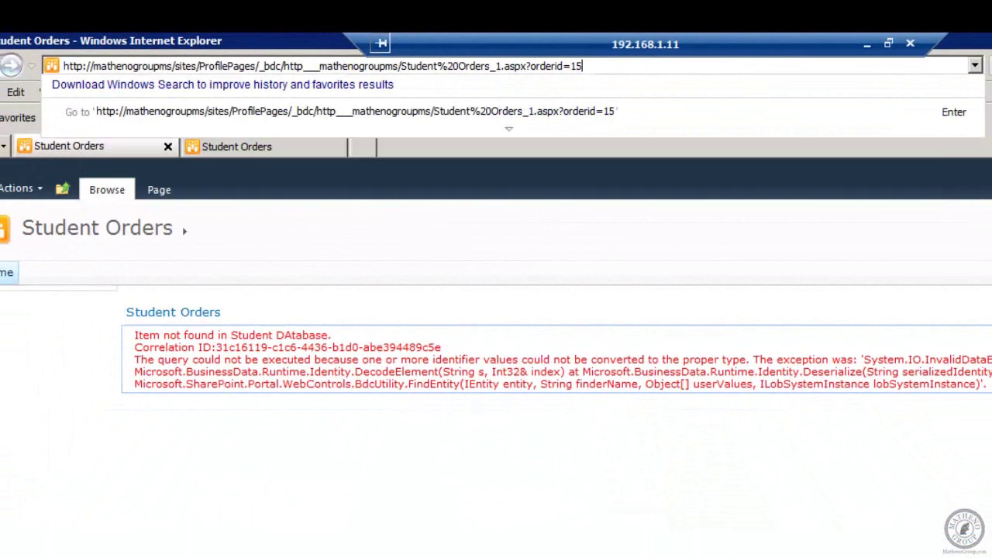
pyautogui.press('Return')
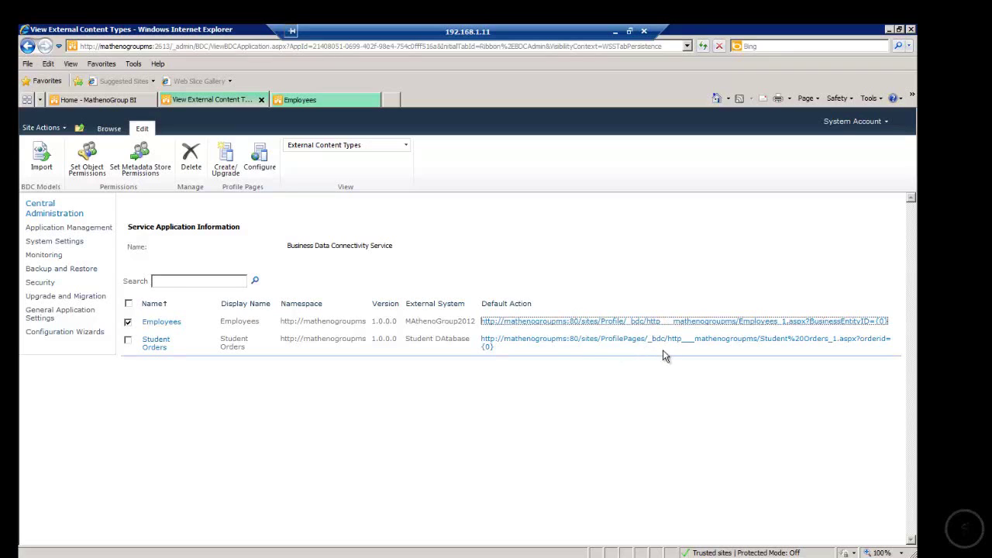
# Open the Employees default action link and load its profile page with BusinessEntityID=15 in the address
pyautogui.click(650, 325)
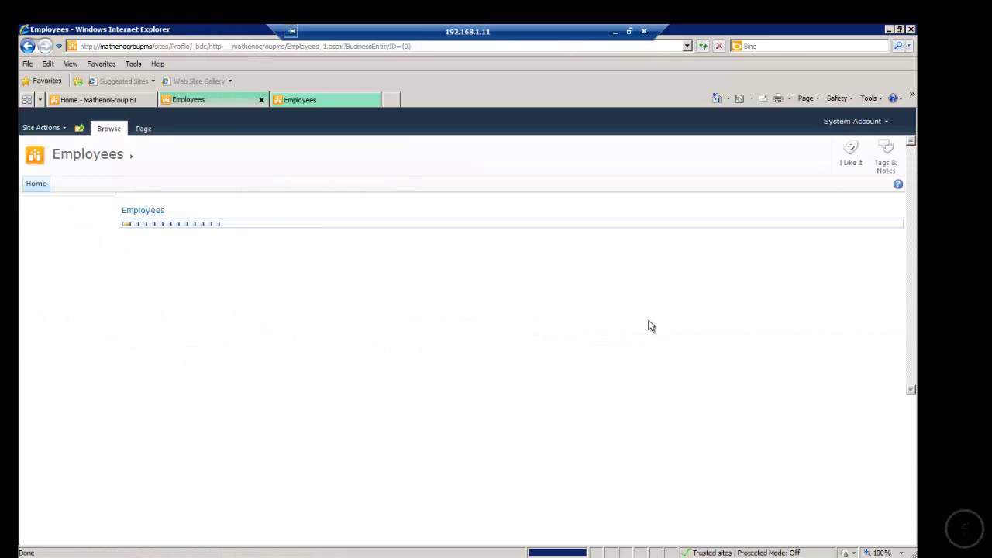
pyautogui.click(433, 46)
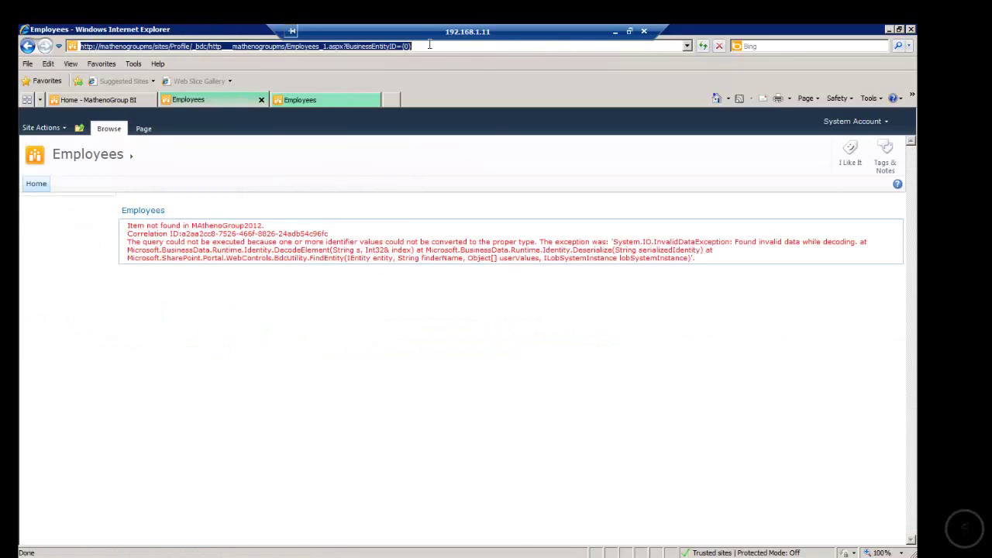
pyautogui.click(428, 46)
pyautogui.press('BackSpace')
pyautogui.press('BackSpace')
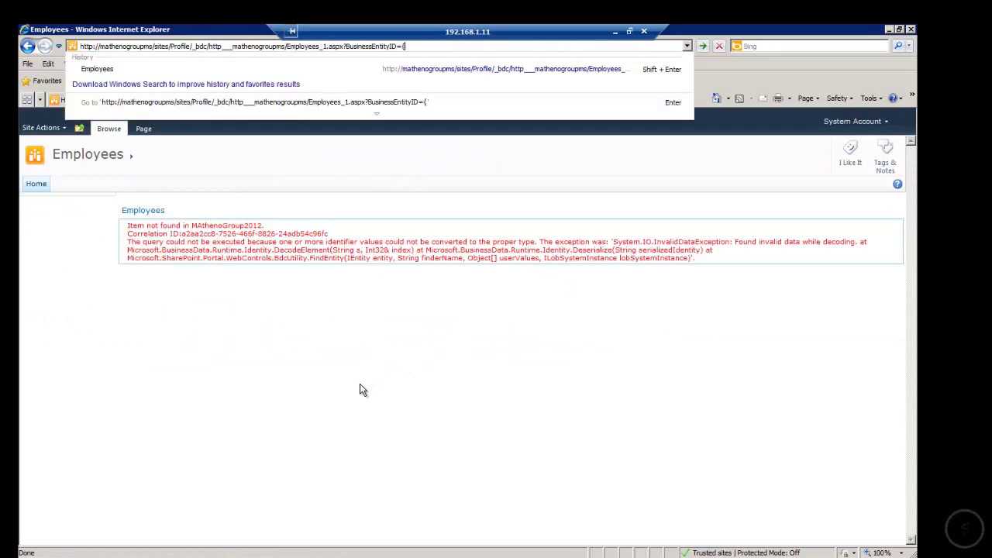
pyautogui.write('15')
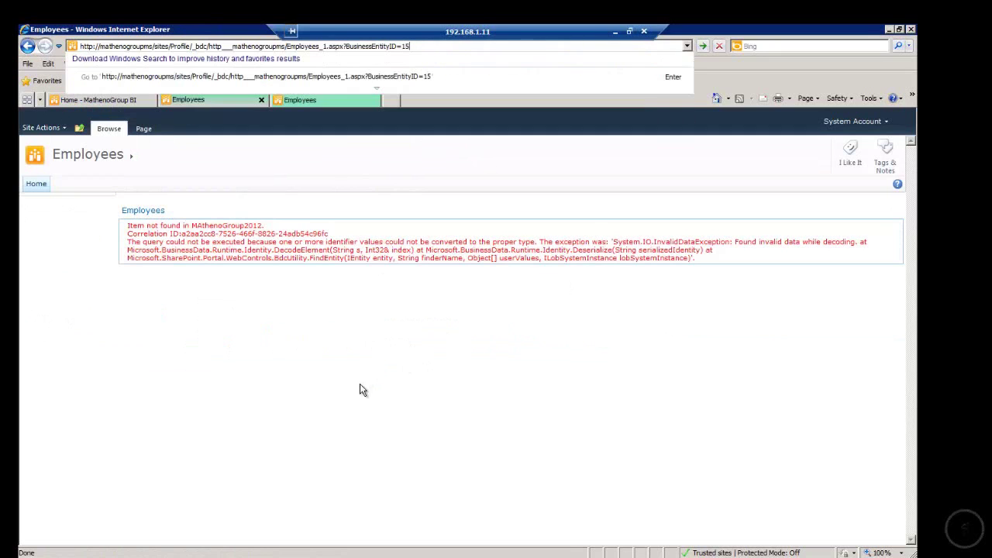
pyautogui.press('Return')
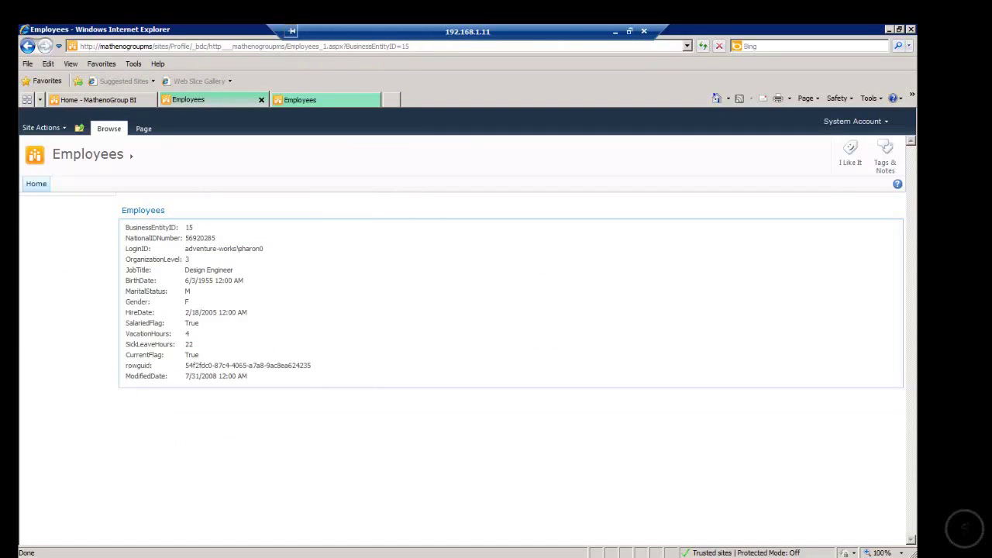
# Switch to the ProfilePages site in SharePoint Designer and open the operations design view of the Student Orders external content type
pyautogui.click(264, 557)
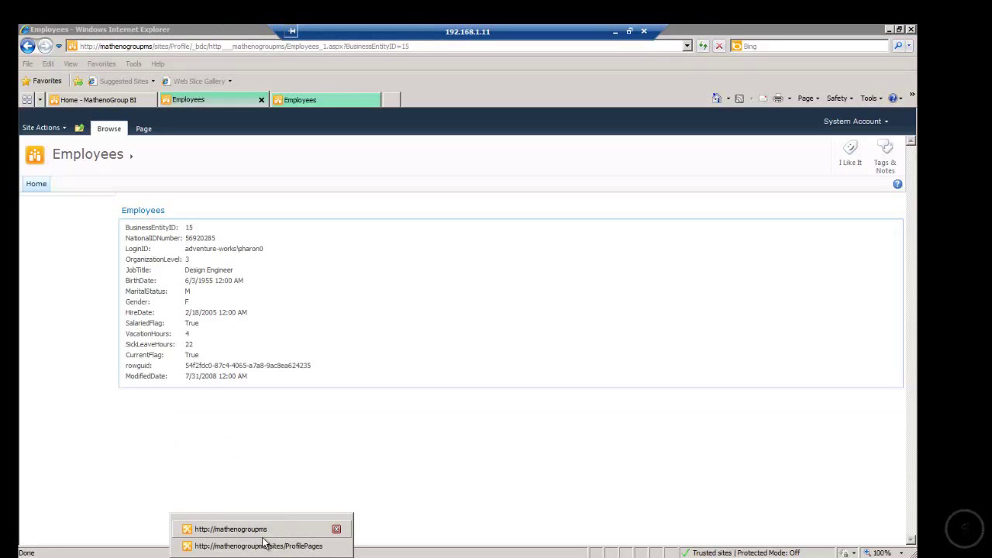
pyautogui.click(271, 546)
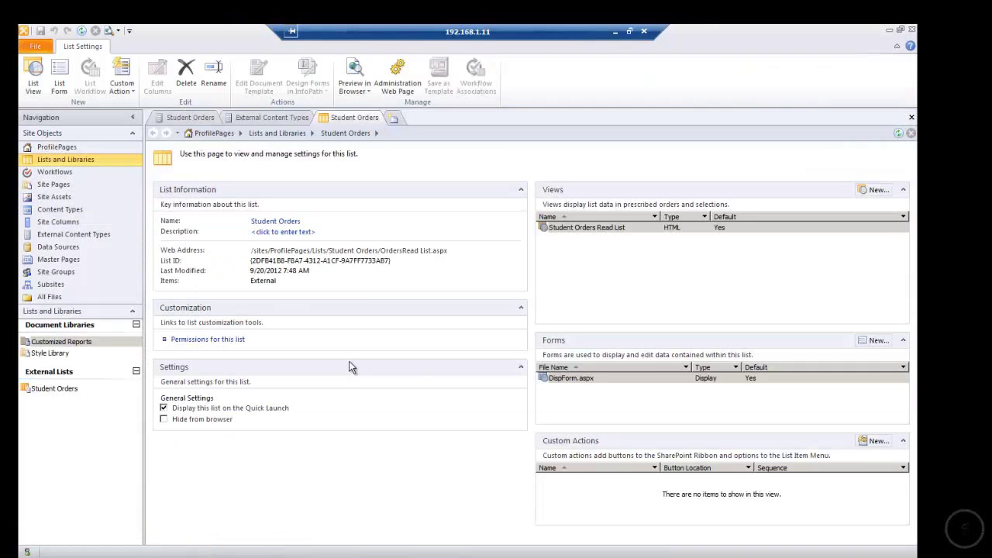
pyautogui.click(73, 234)
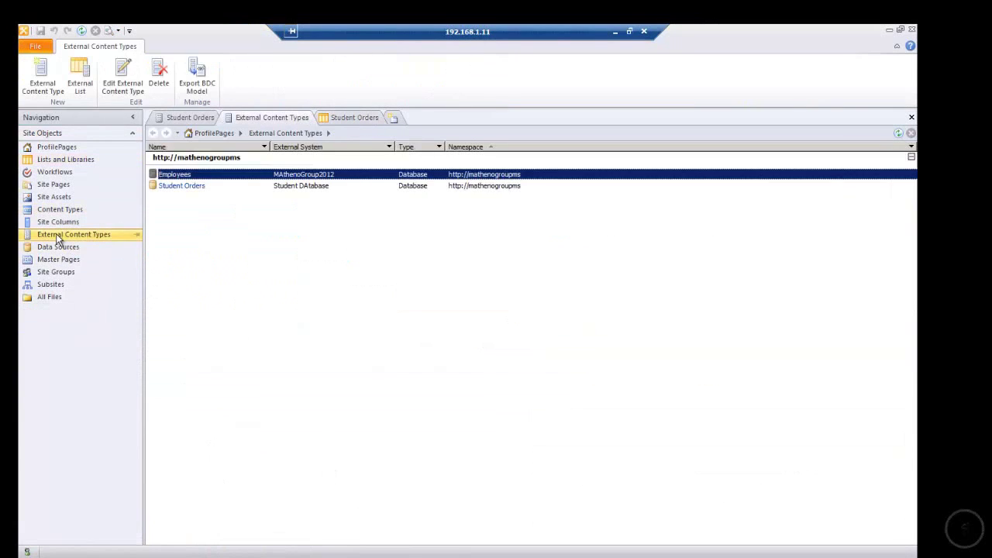
pyautogui.click(183, 187)
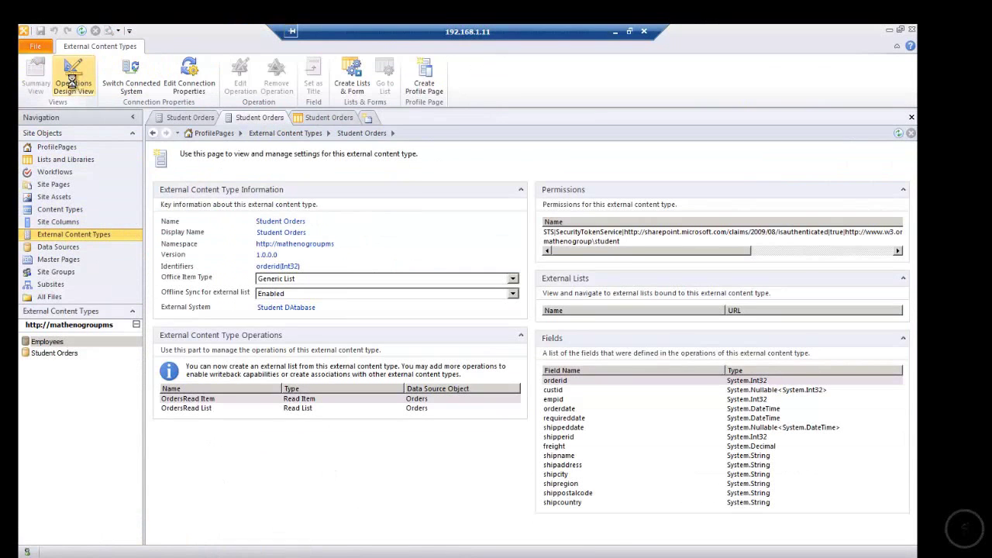
pyautogui.click(73, 80)
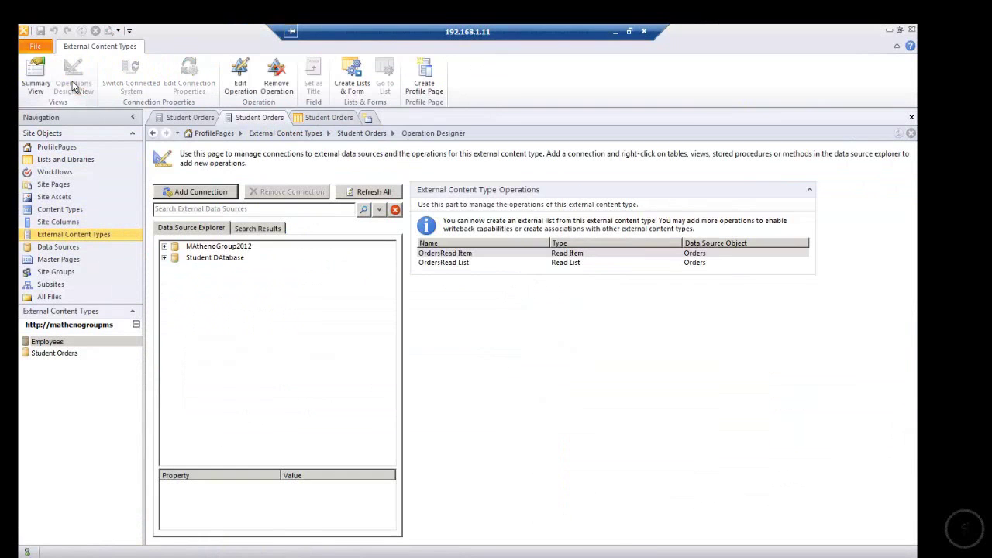
# Try to exclude freight, shipaddress, shipcity, shippostalcode and shipregion from the return parameters of the OrdersRead Item operation
pyautogui.doubleClick(443, 258)
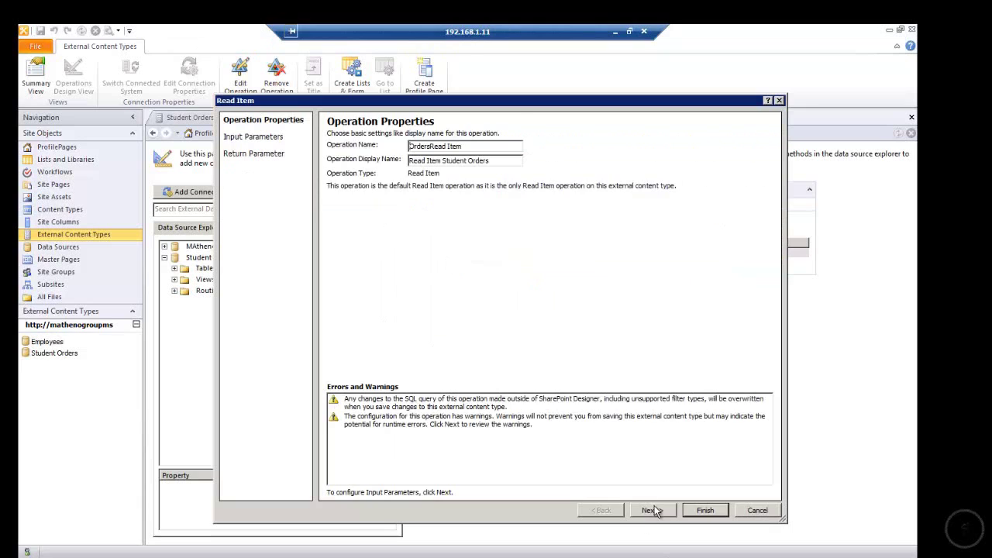
pyautogui.click(651, 511)
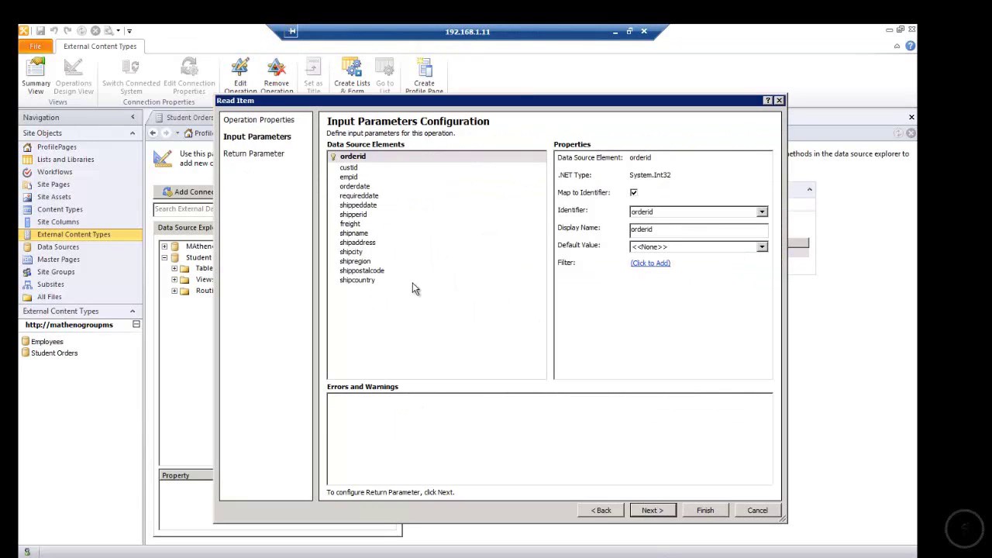
pyautogui.click(655, 512)
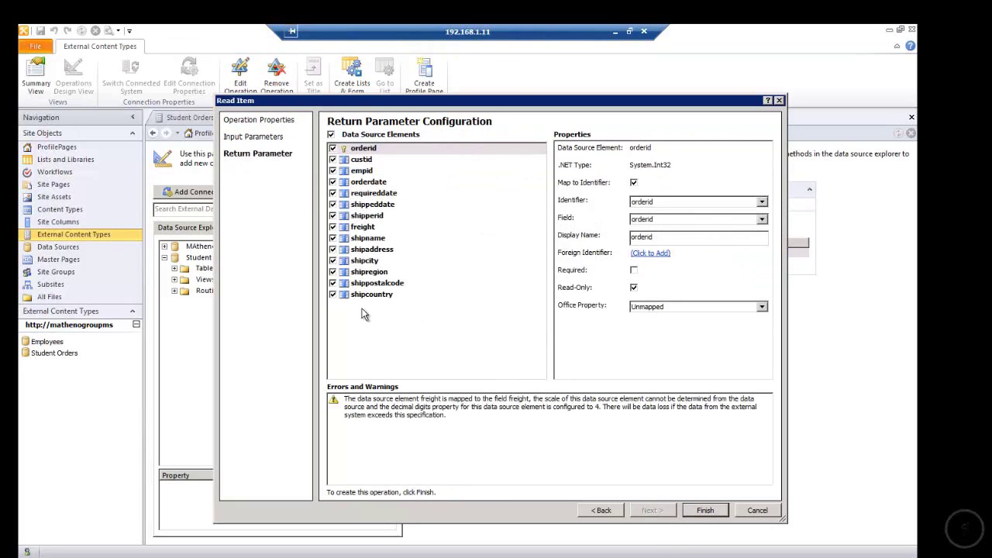
pyautogui.click(334, 226)
pyautogui.click(334, 238)
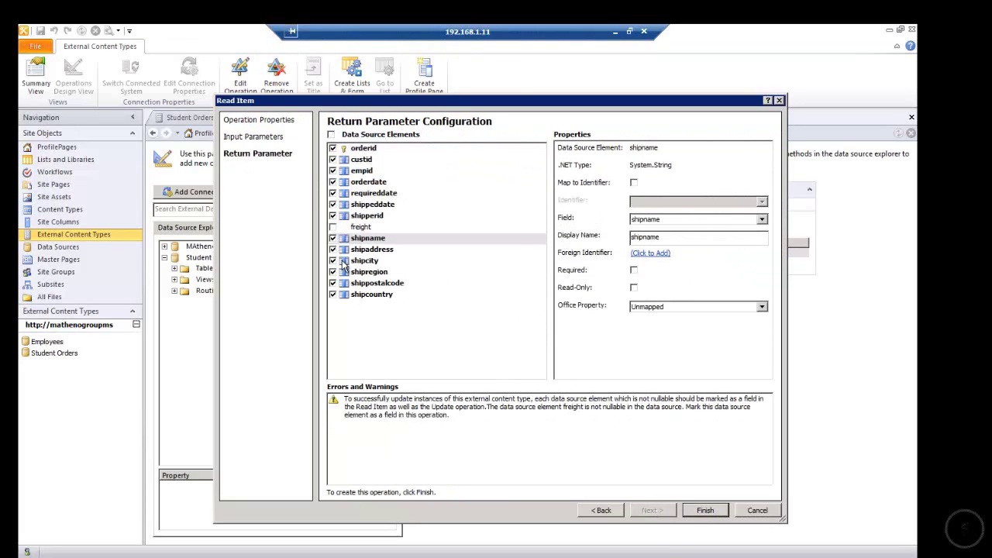
pyautogui.click(333, 249)
pyautogui.click(333, 260)
pyautogui.click(334, 283)
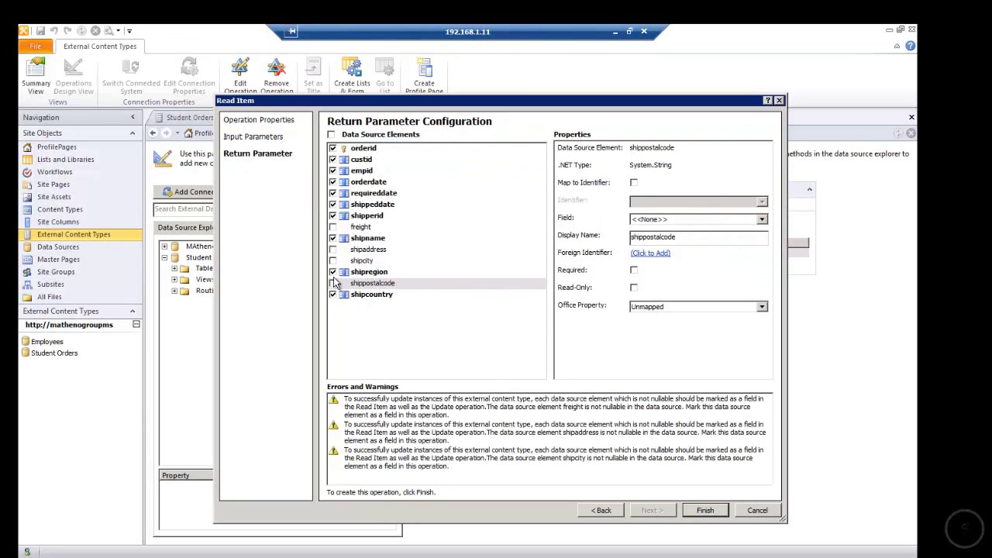
pyautogui.click(334, 271)
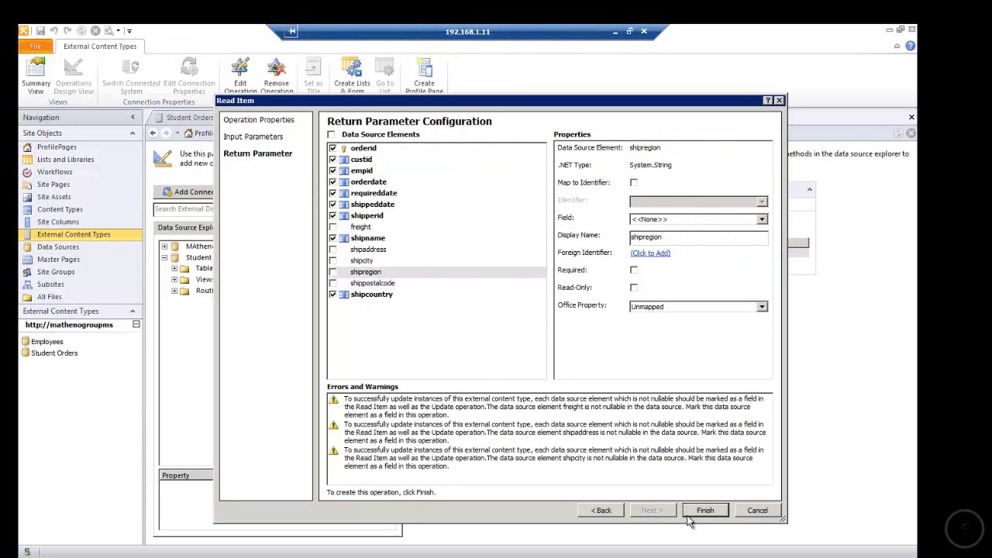
pyautogui.click(758, 511)
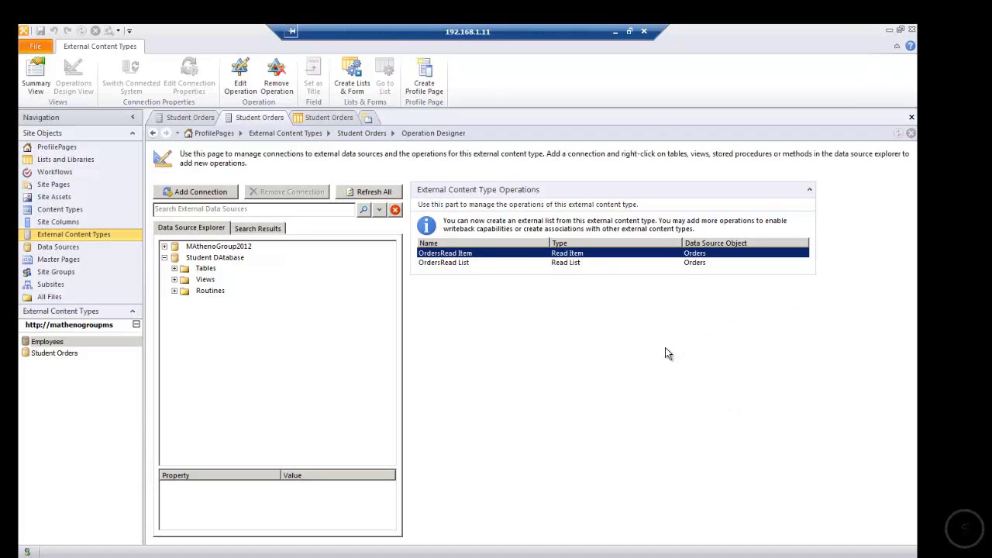
# Switch back to Internet Explorer and open the Business Data Connectivity Service application in Central Administration
pyautogui.click(890, 30)
pyautogui.click(124, 100)
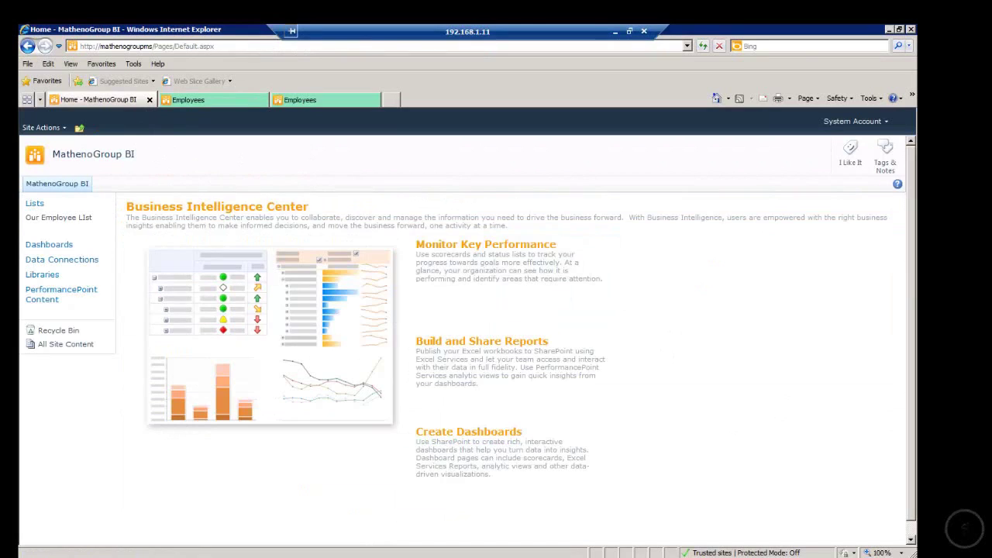
pyautogui.click(225, 557)
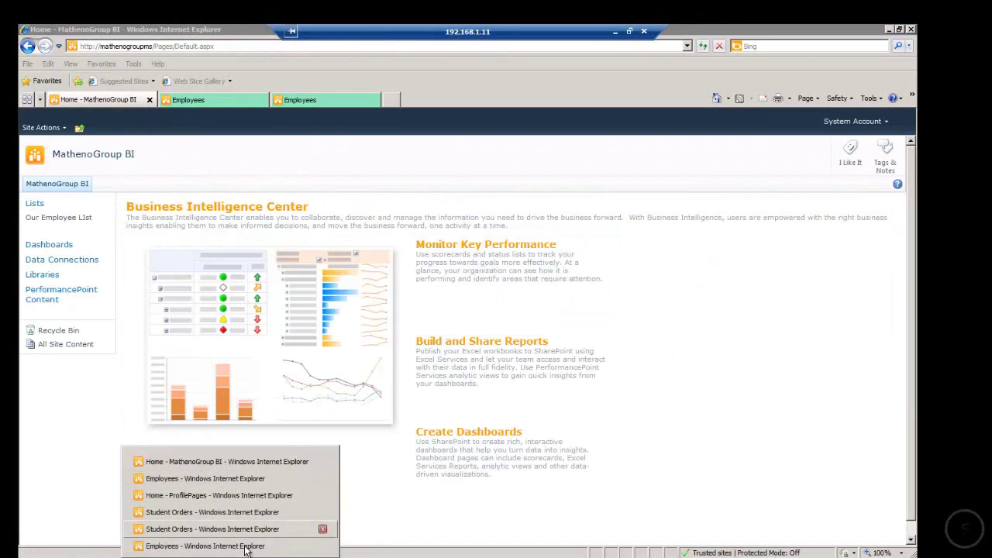
pyautogui.click(218, 107)
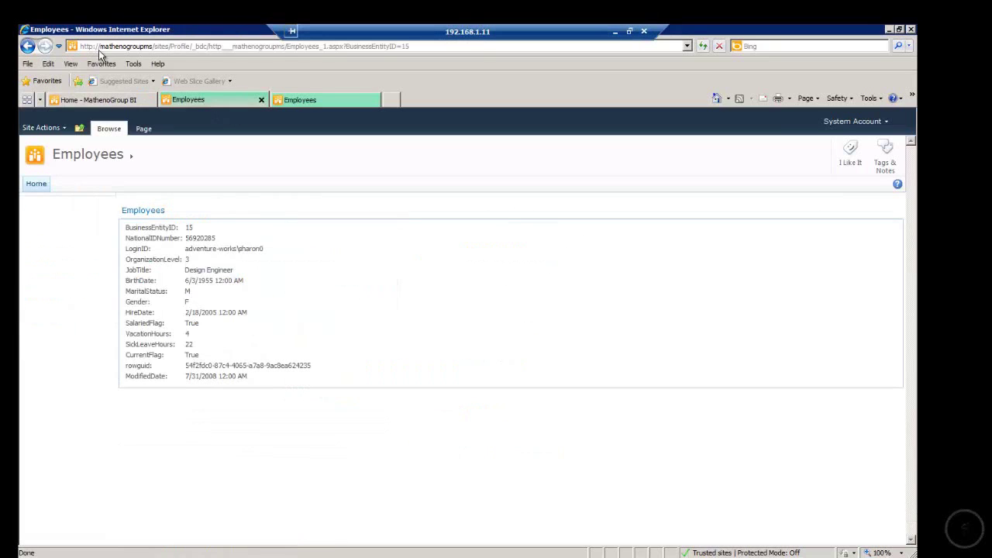
pyautogui.click(101, 64)
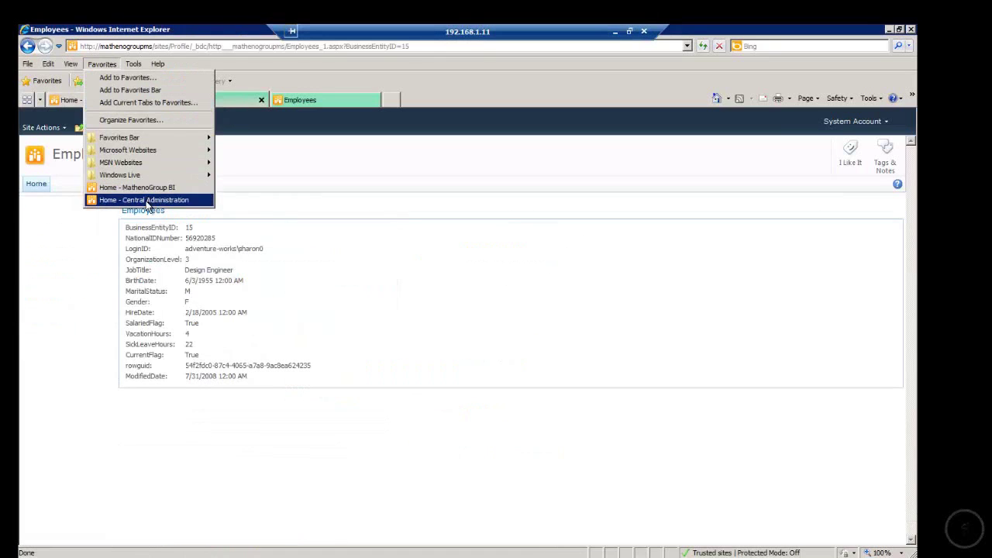
pyautogui.click(149, 200)
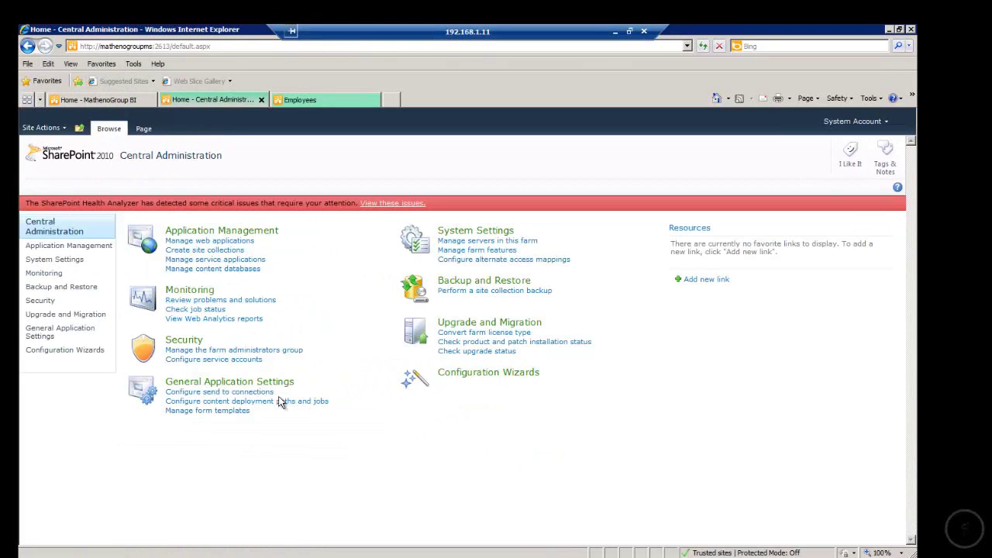
pyautogui.click(239, 260)
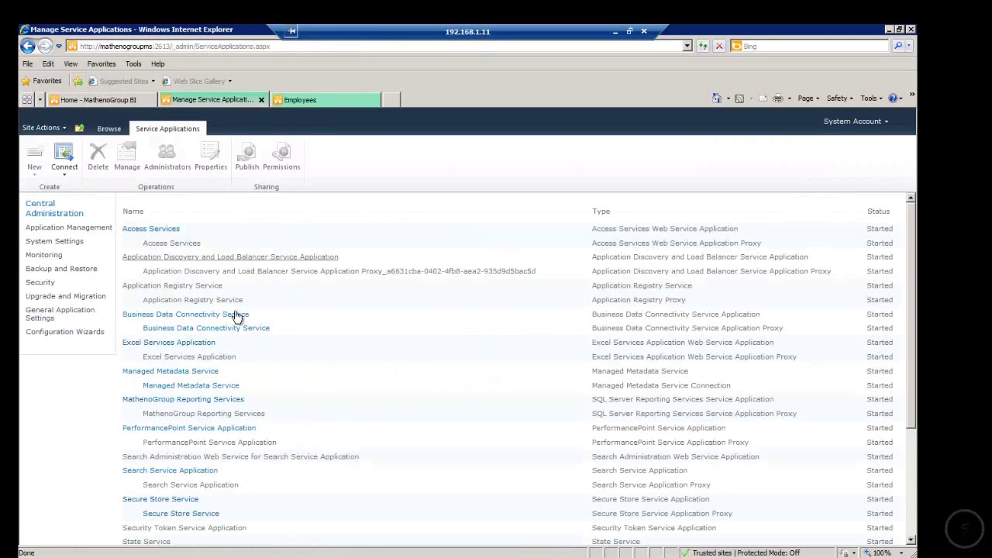
pyautogui.click(193, 317)
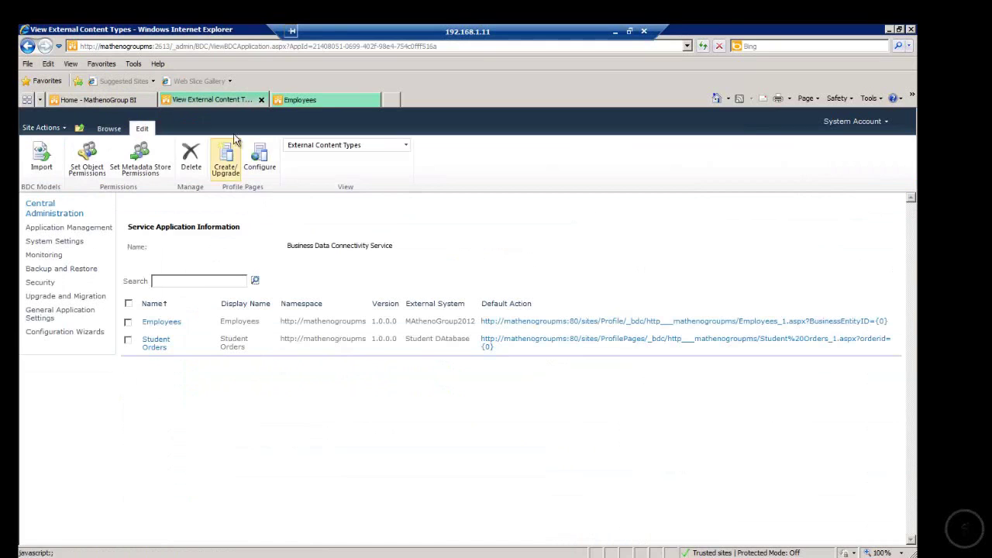
# Examine the host site URL in the external content type profile page configuration and return to the service applications list
pyautogui.click(258, 167)
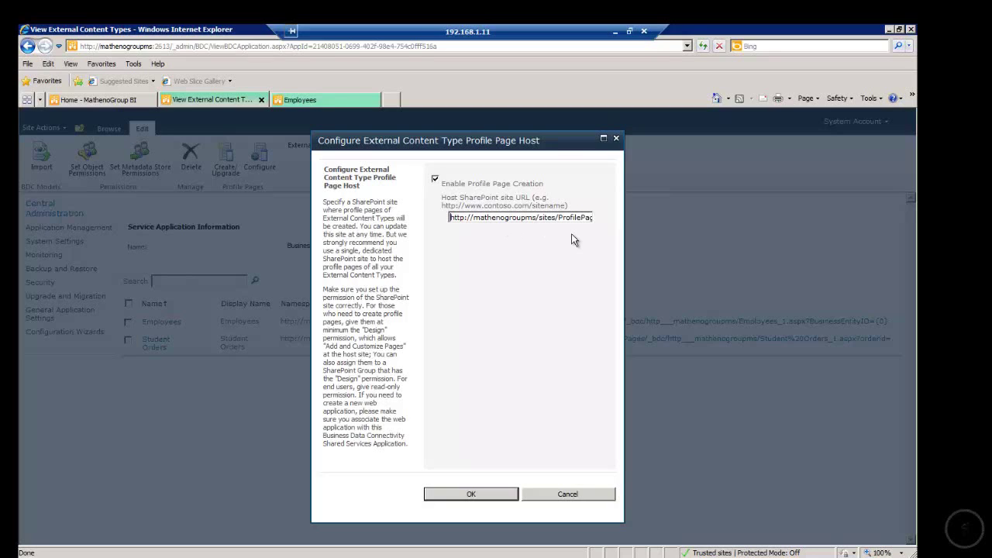
pyautogui.click(594, 498)
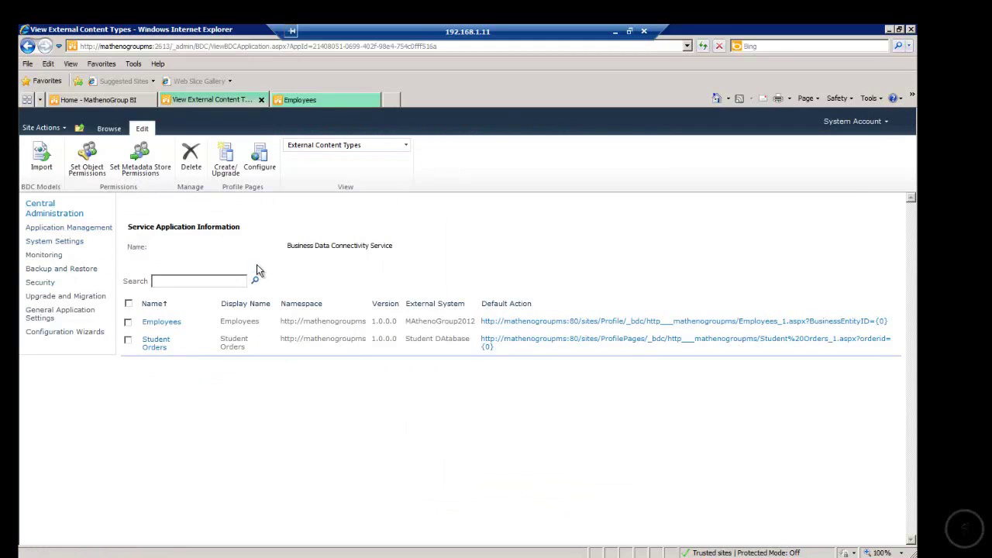
pyautogui.click(39, 210)
pyautogui.click(204, 259)
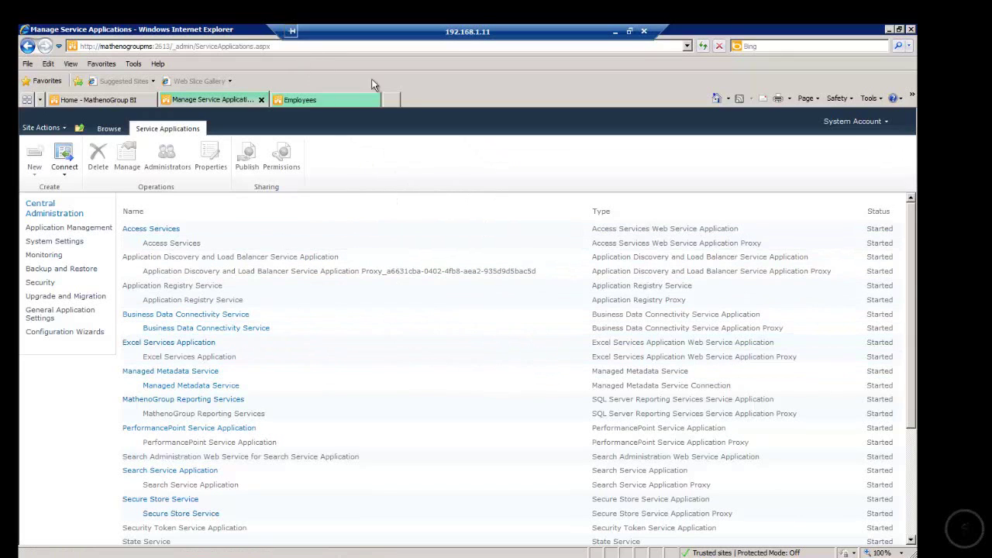
# Go to the already open Employees profile page and open its address for editing at the BusinessEntityID value
pyautogui.click(339, 104)
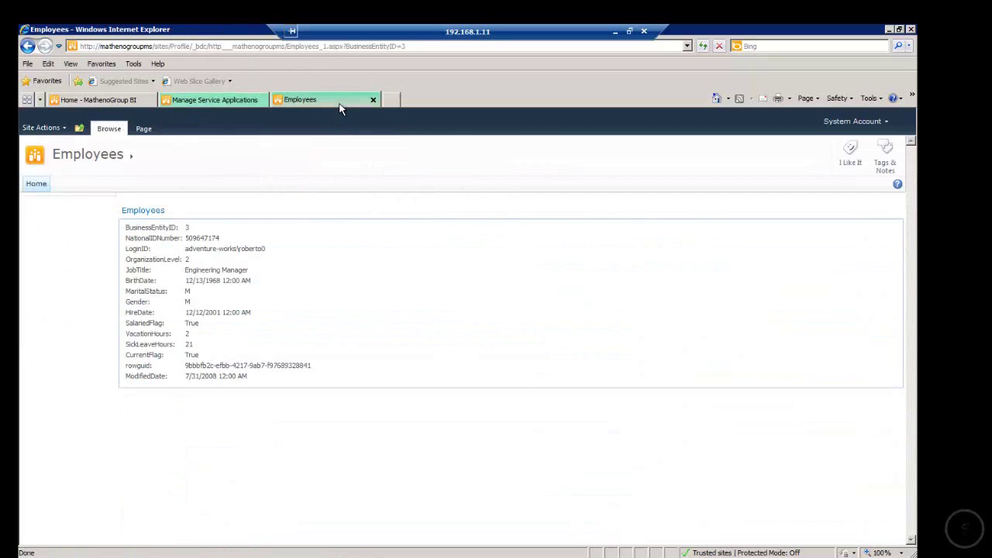
pyautogui.click(421, 46)
pyautogui.click(421, 46)
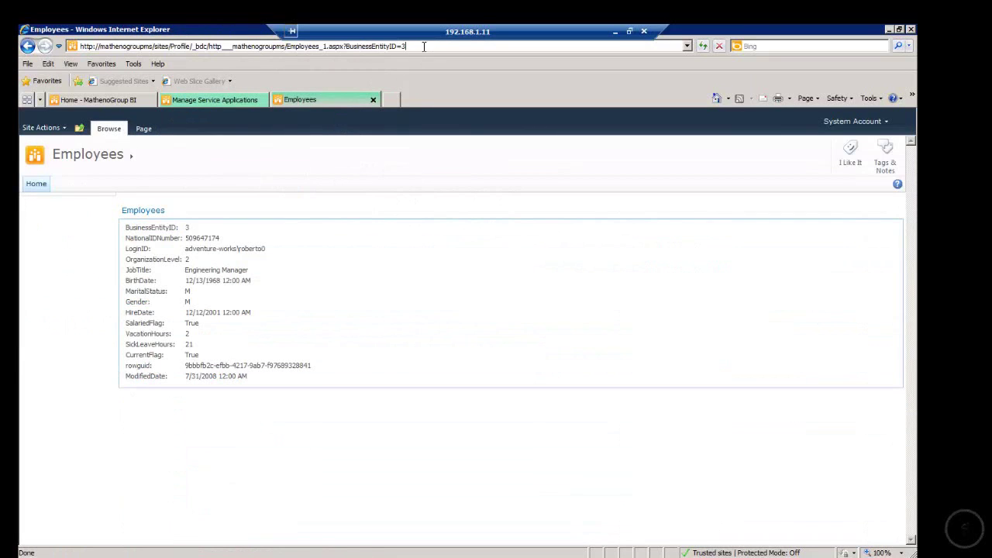